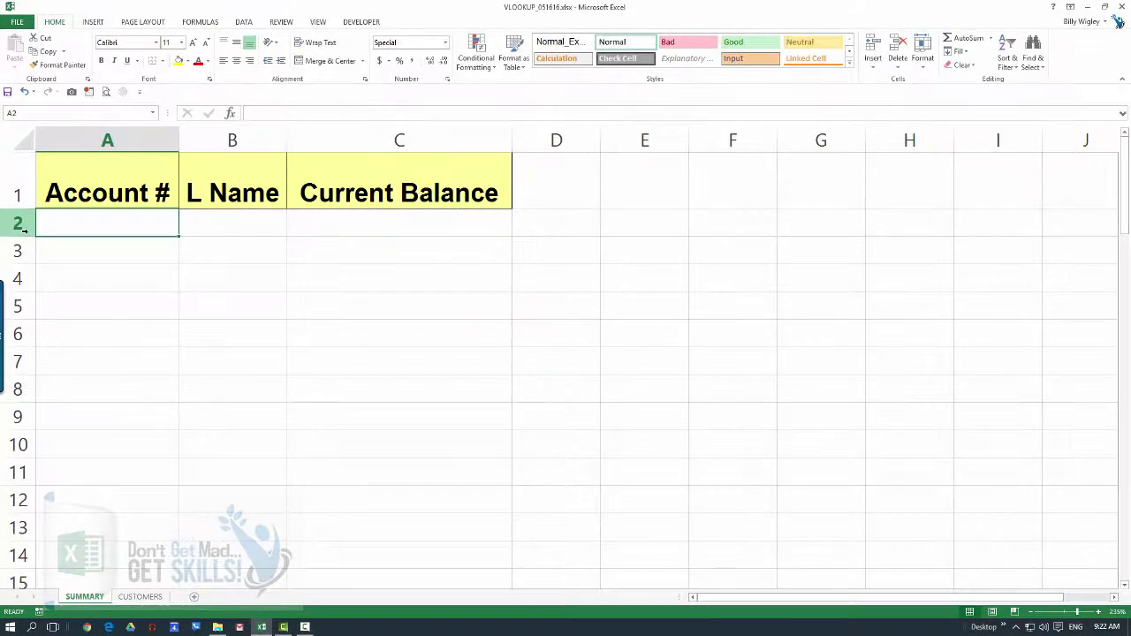
Step: Enter three customer account numbers in cells A2 to A4 of the SUMMARY sheet
{"action": "type", "text": "0"}
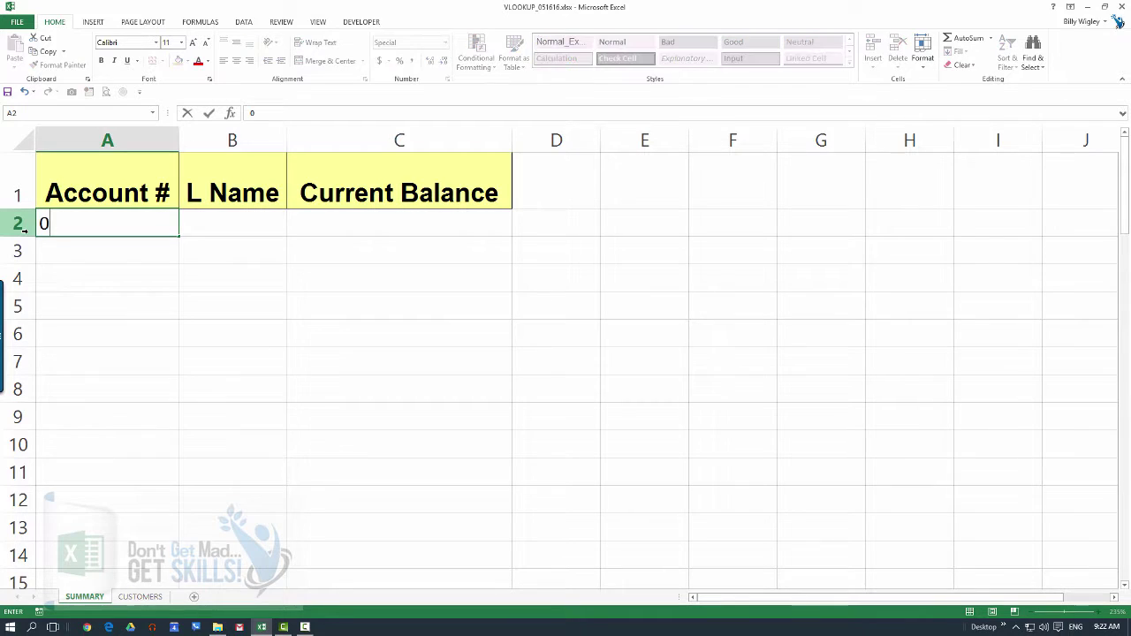
{"action": "type", "text": "123"}
{"action": "key", "text": "Return"}
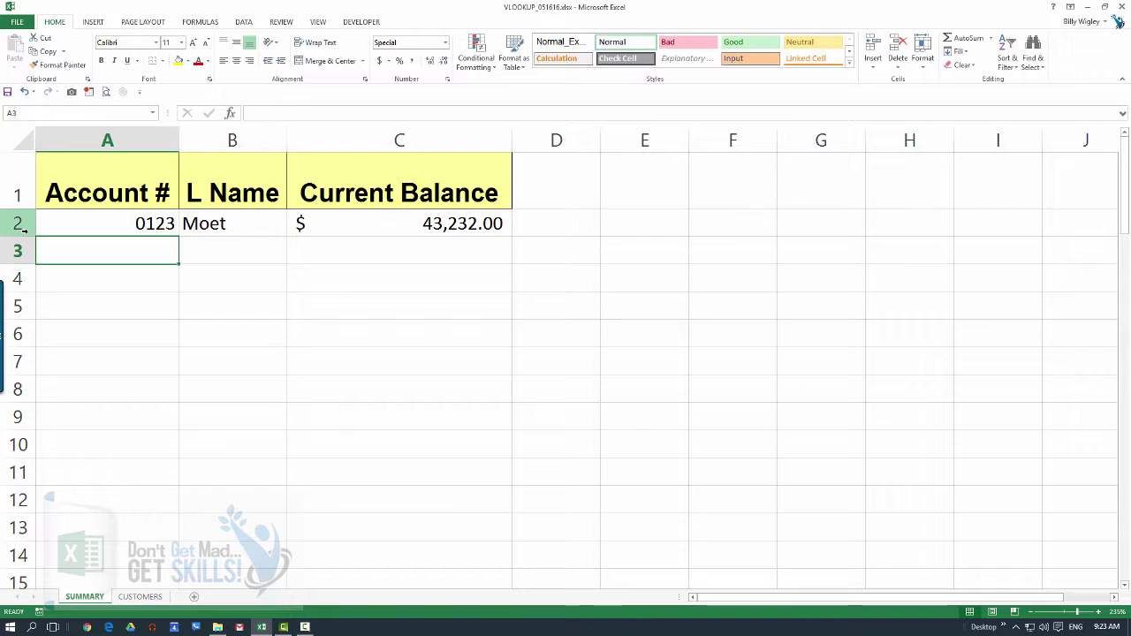
{"action": "type", "text": "0124"}
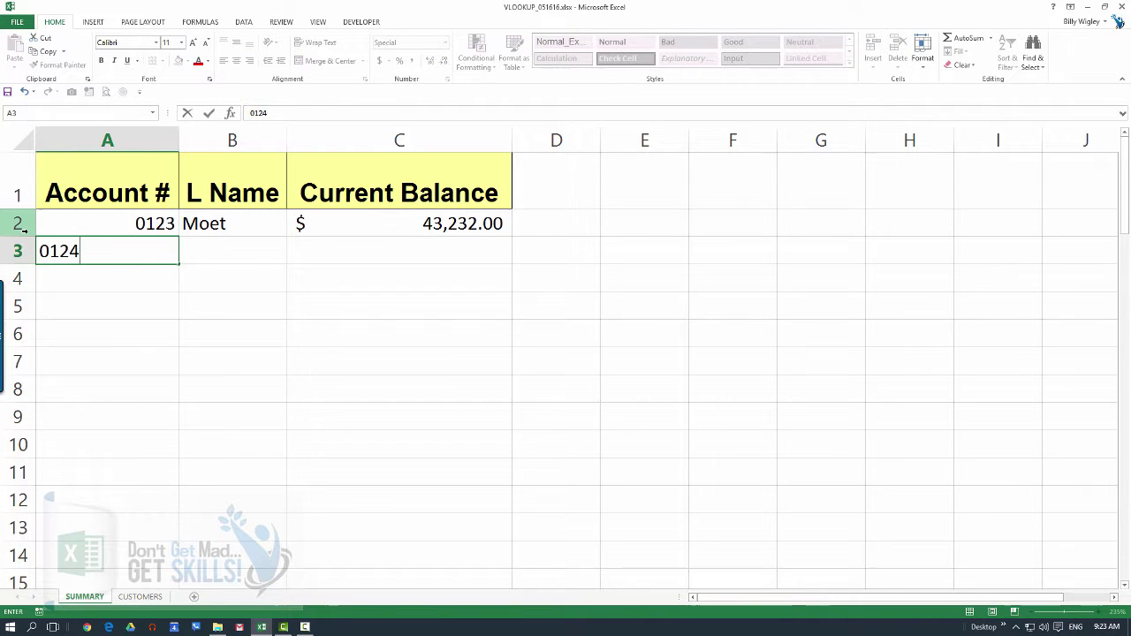
{"action": "key", "text": "Return"}
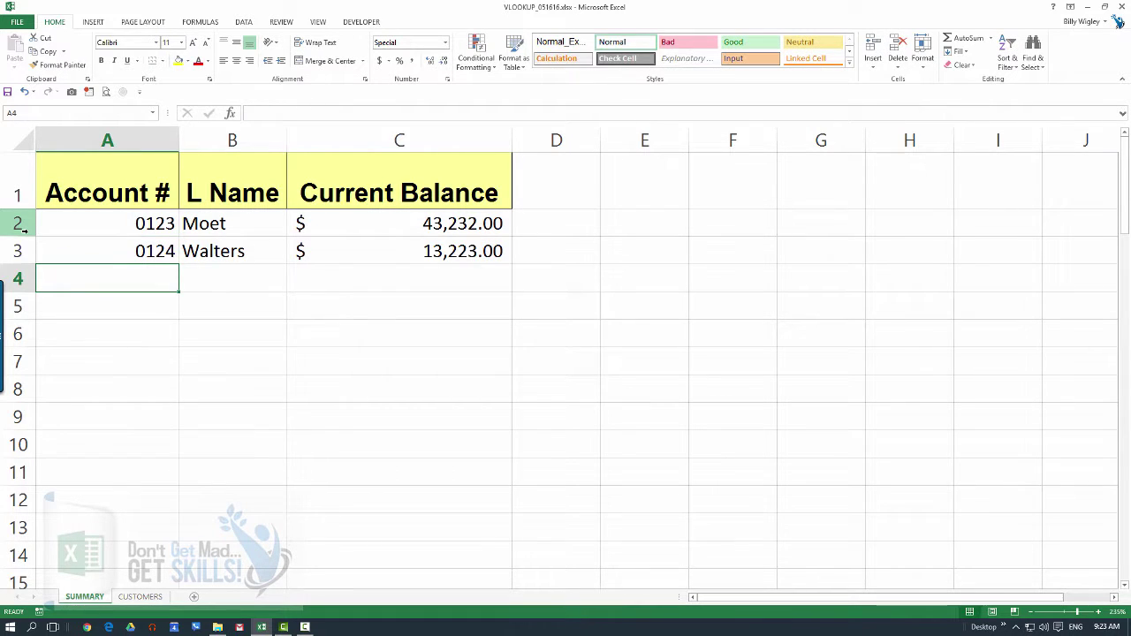
{"action": "type", "text": "0135"}
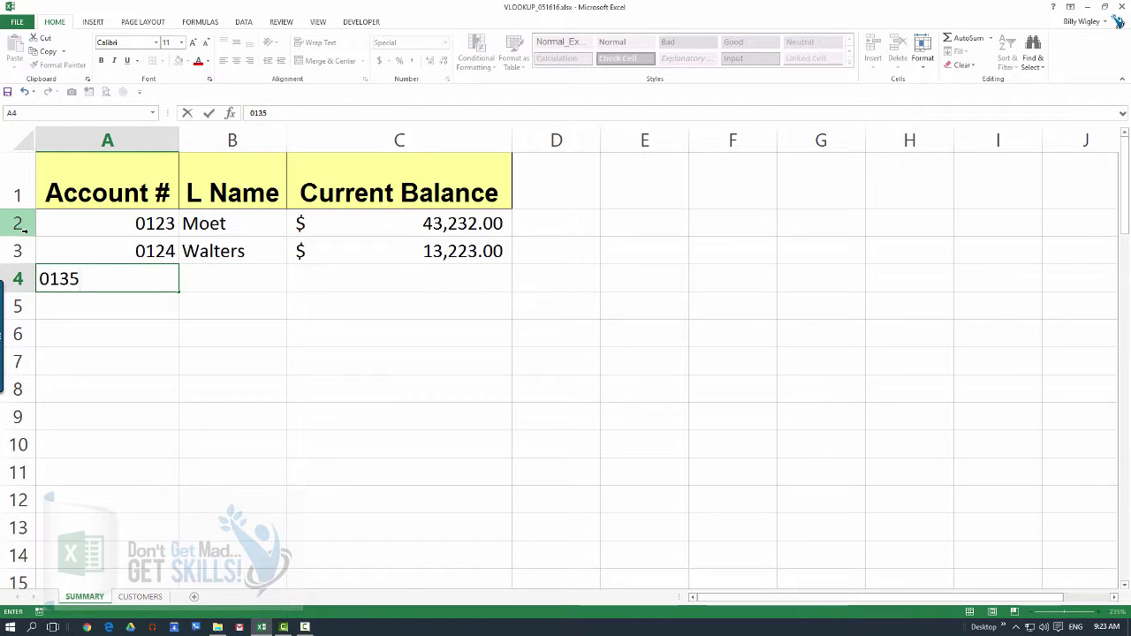
{"action": "key", "text": "Return"}
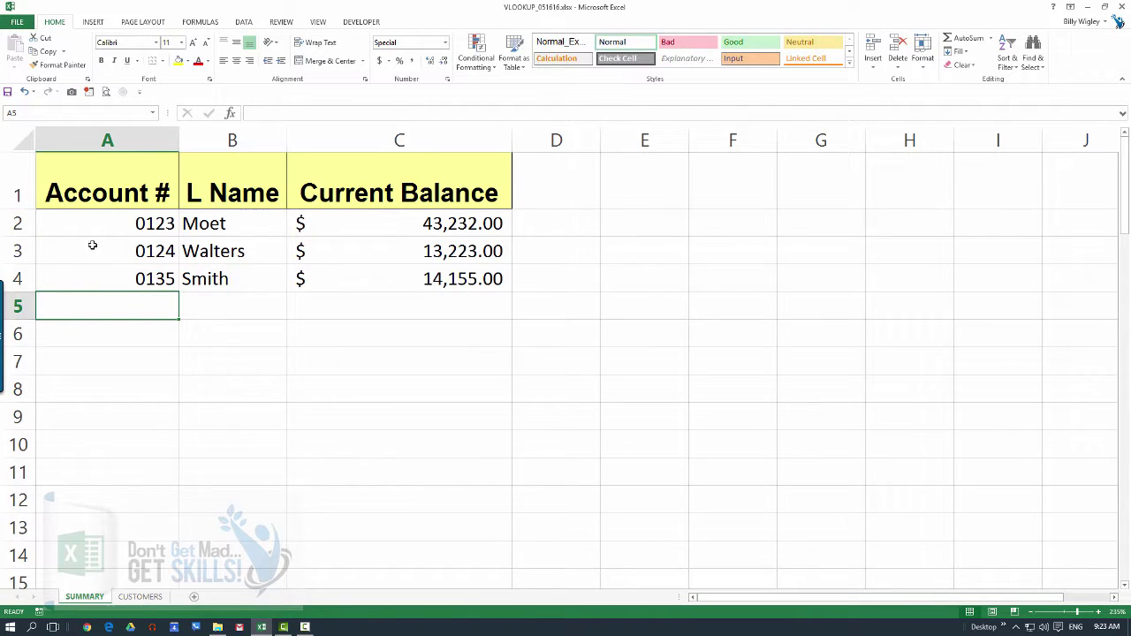
Step: Select the whole customer table with its headers on the CUSTOMERS sheet and name the range CUSTOMERS
{"action": "left_click", "coordinate": [141, 598]}
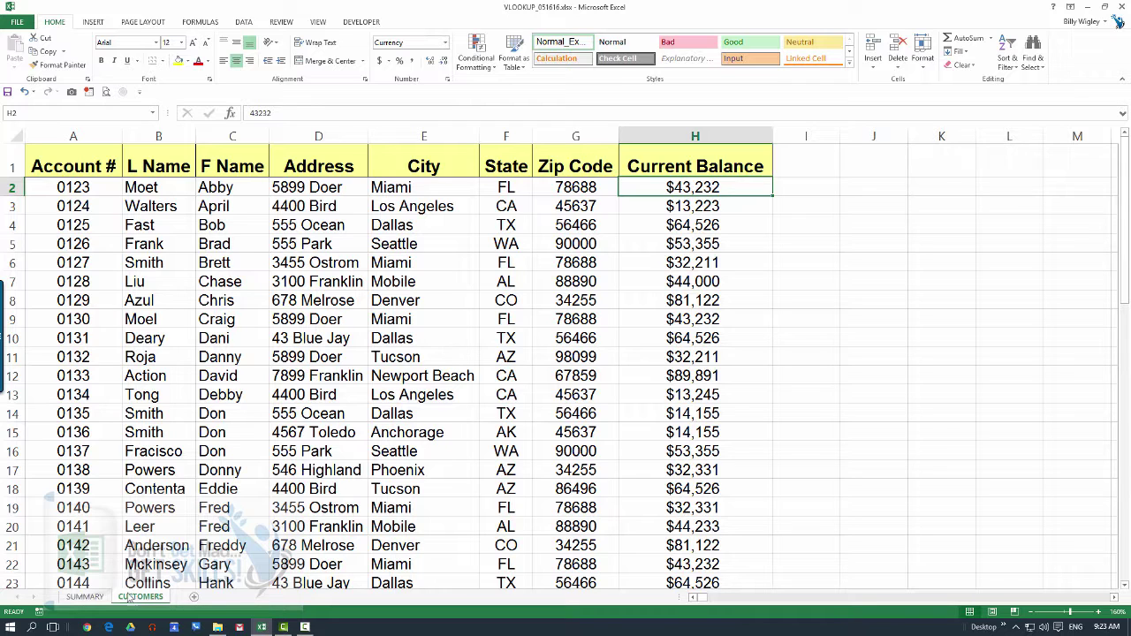
{"action": "left_click", "coordinate": [85, 598]}
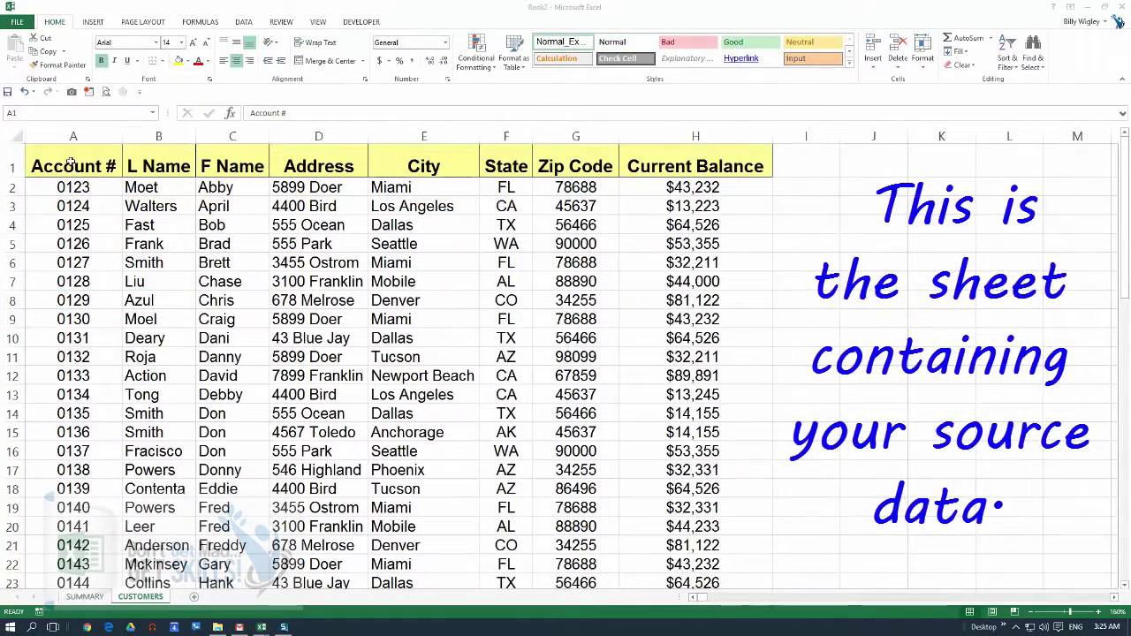
{"action": "left_click", "coordinate": [73, 164]}
{"action": "key", "text": "ctrl+a"}
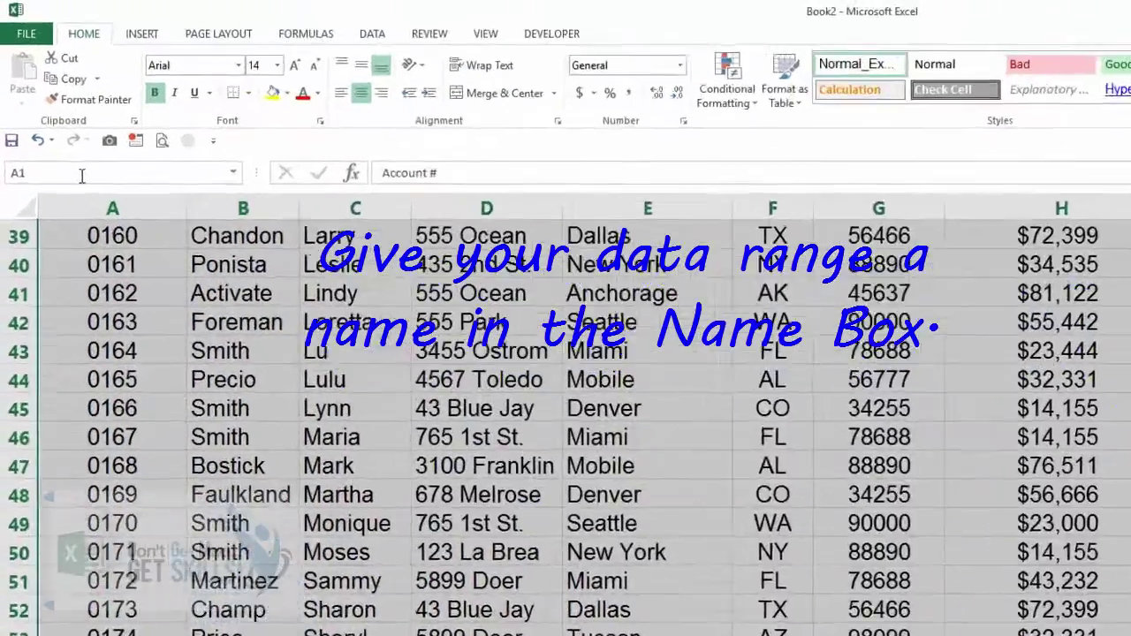
{"action": "left_click", "coordinate": [53, 113]}
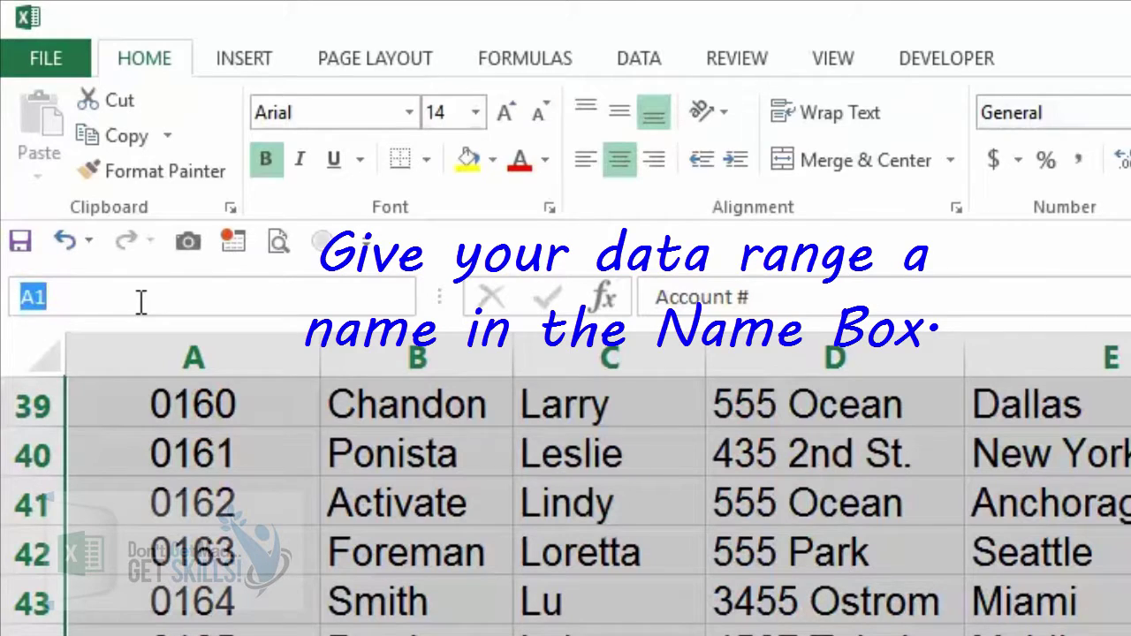
{"action": "type", "text": "CU"}
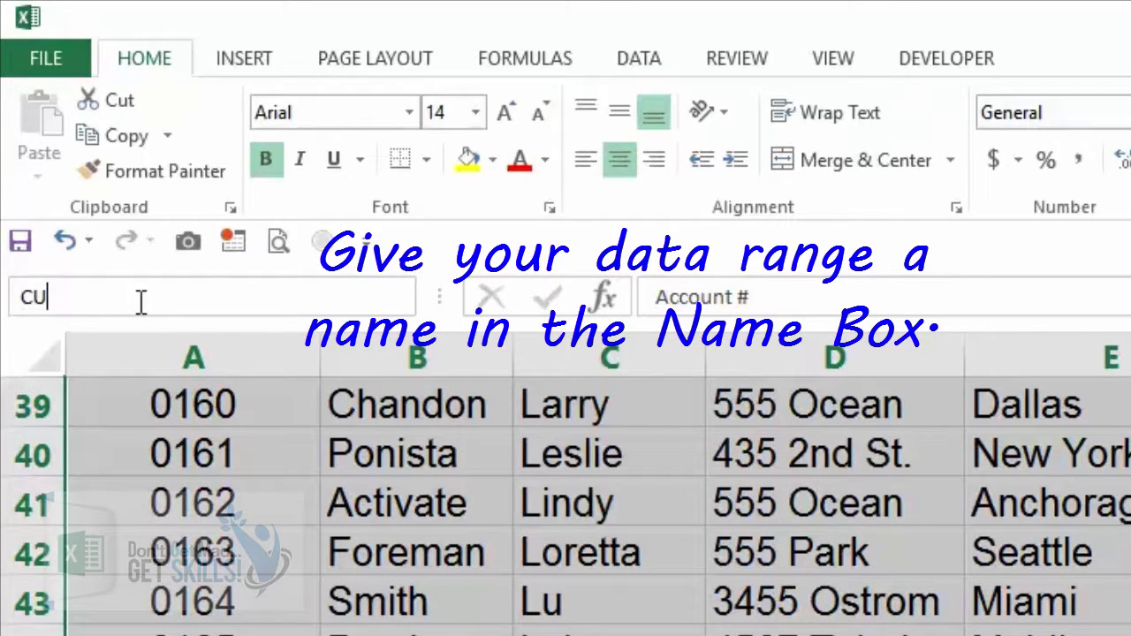
{"action": "type", "text": "SSTOMERS"}
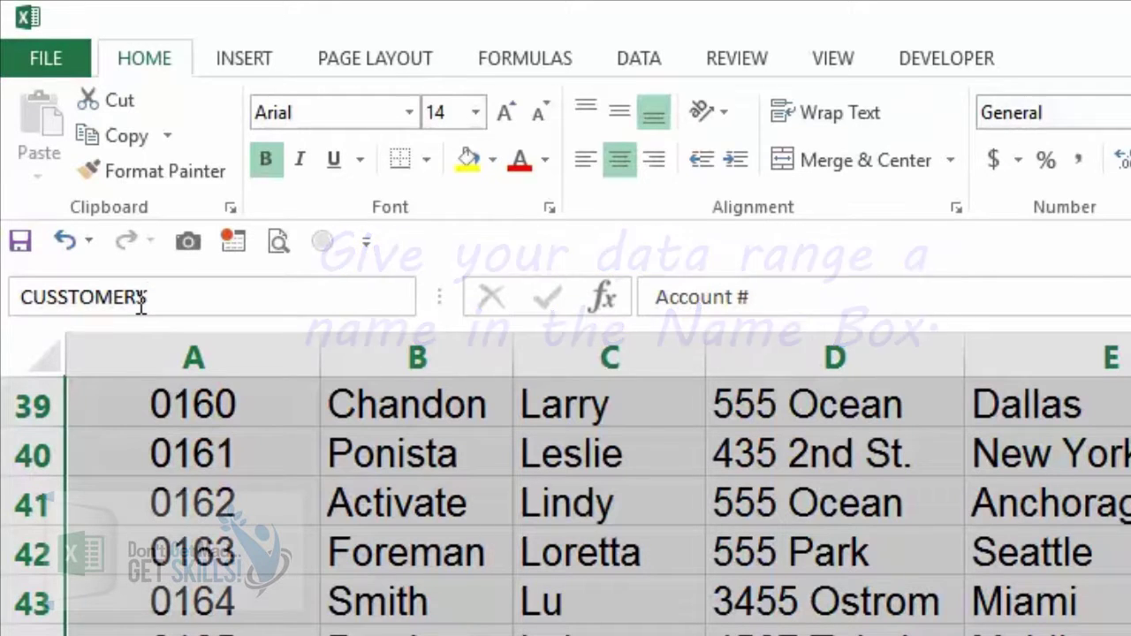
{"action": "left_click", "coordinate": [69, 297]}
{"action": "key", "text": "BackSpace"}
{"action": "left_click", "coordinate": [134, 300]}
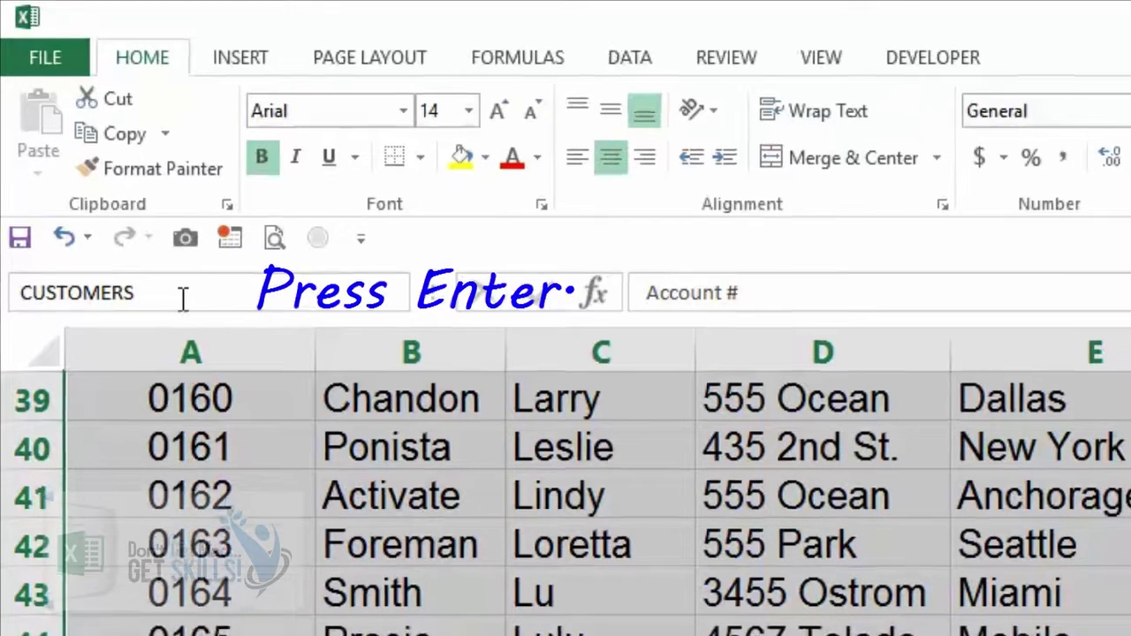
{"action": "key", "text": "Return"}
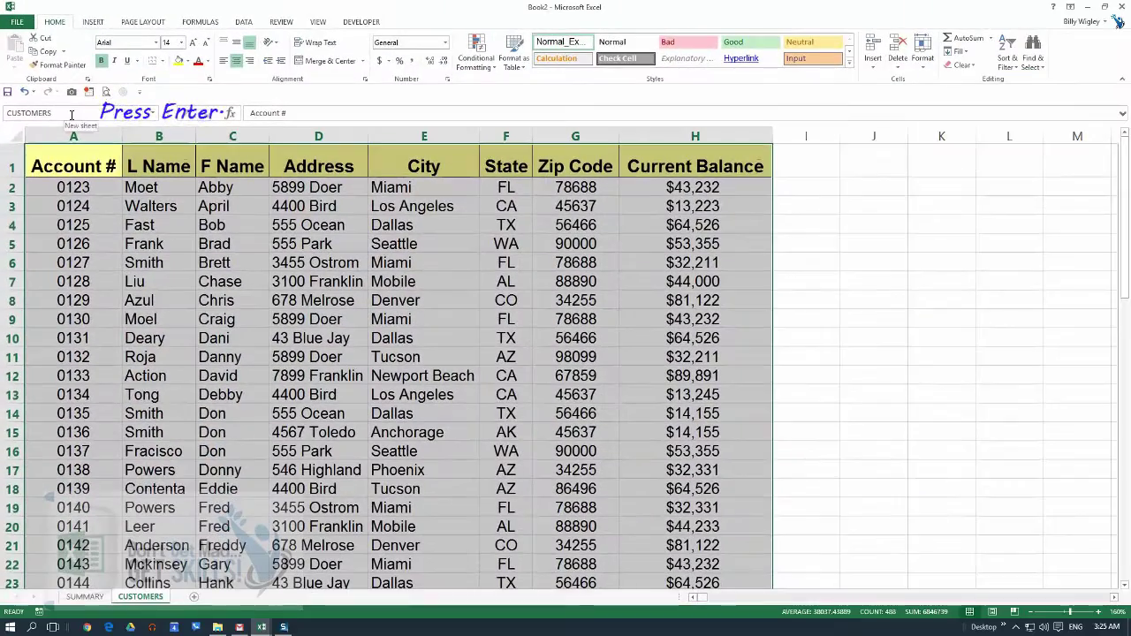
Step: Begin a VLOOKUP formula in cell B2 of the SUMMARY sheet with A2 as lookup value and CUSTOMERS as table array
{"action": "left_click", "coordinate": [85, 598]}
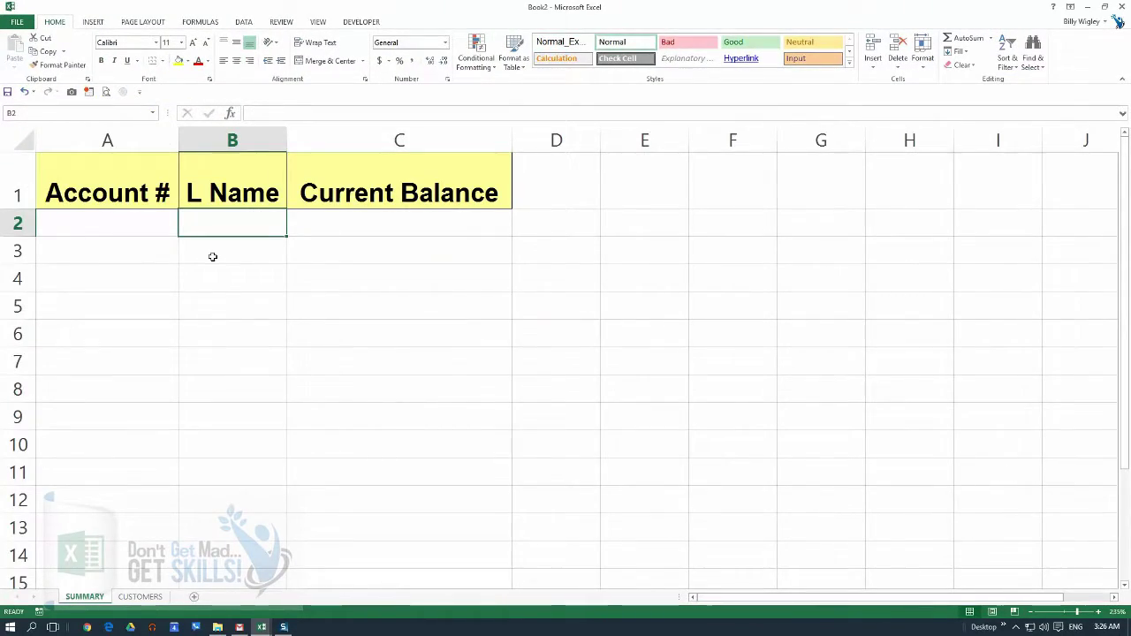
{"action": "type", "text": "=vlo"}
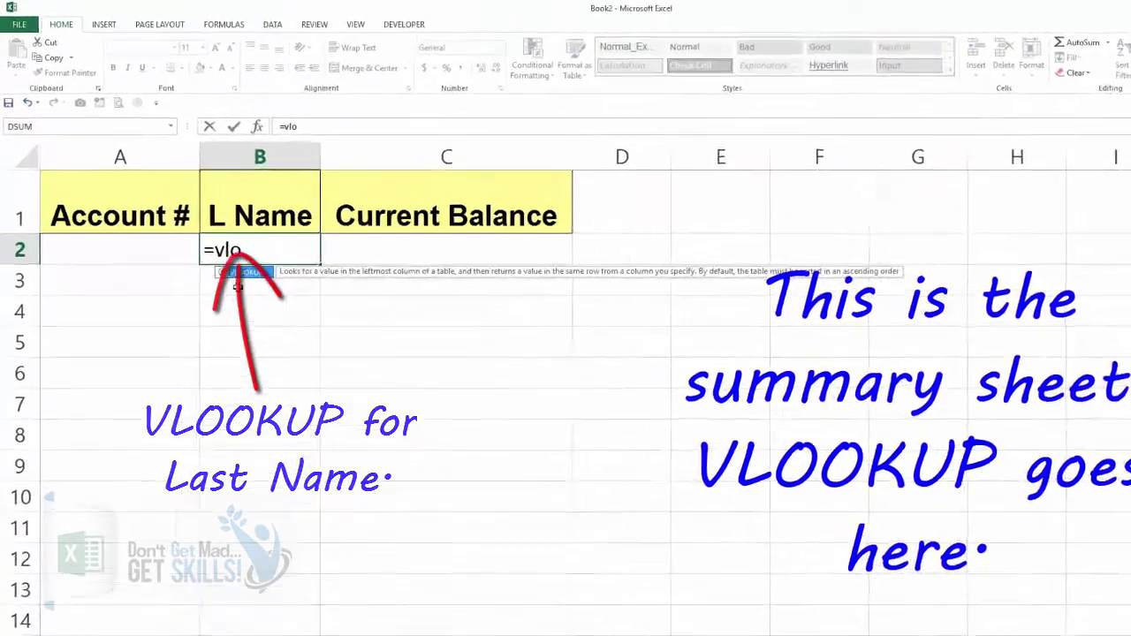
{"action": "double_click", "coordinate": [384, 422]}
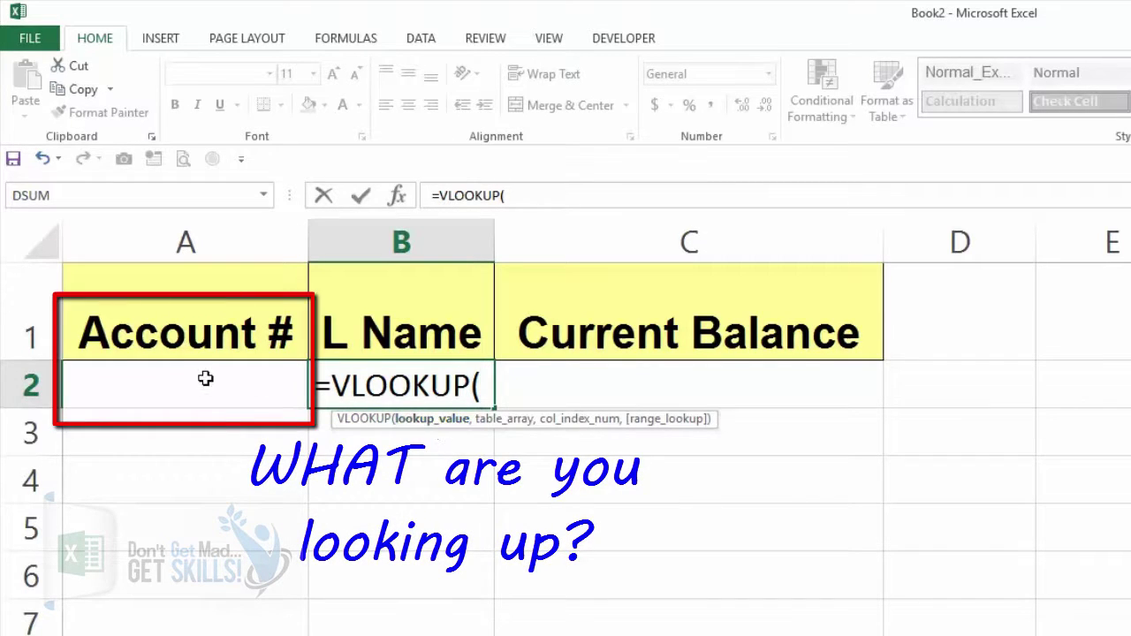
{"action": "left_click", "coordinate": [197, 380]}
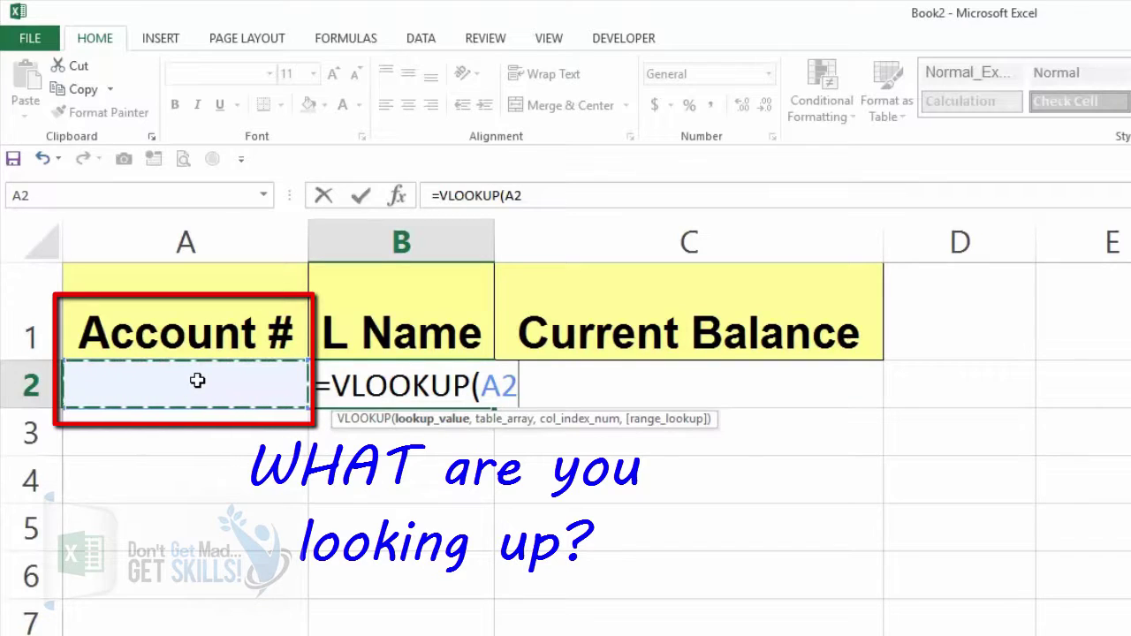
{"action": "type", "text": ","}
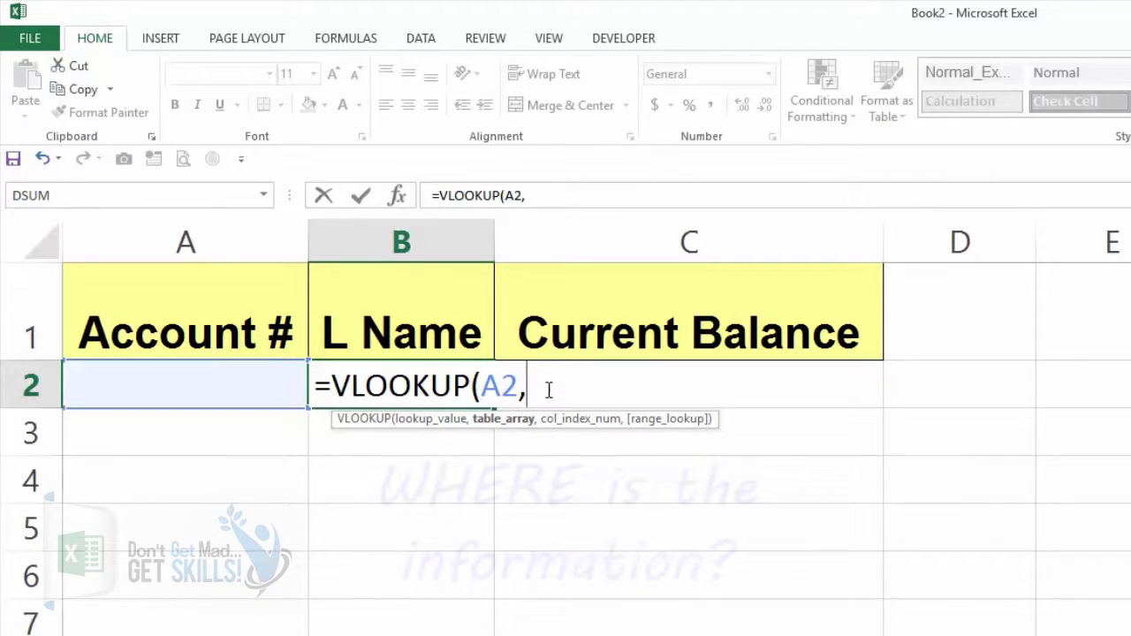
{"action": "type", "text": "cus"}
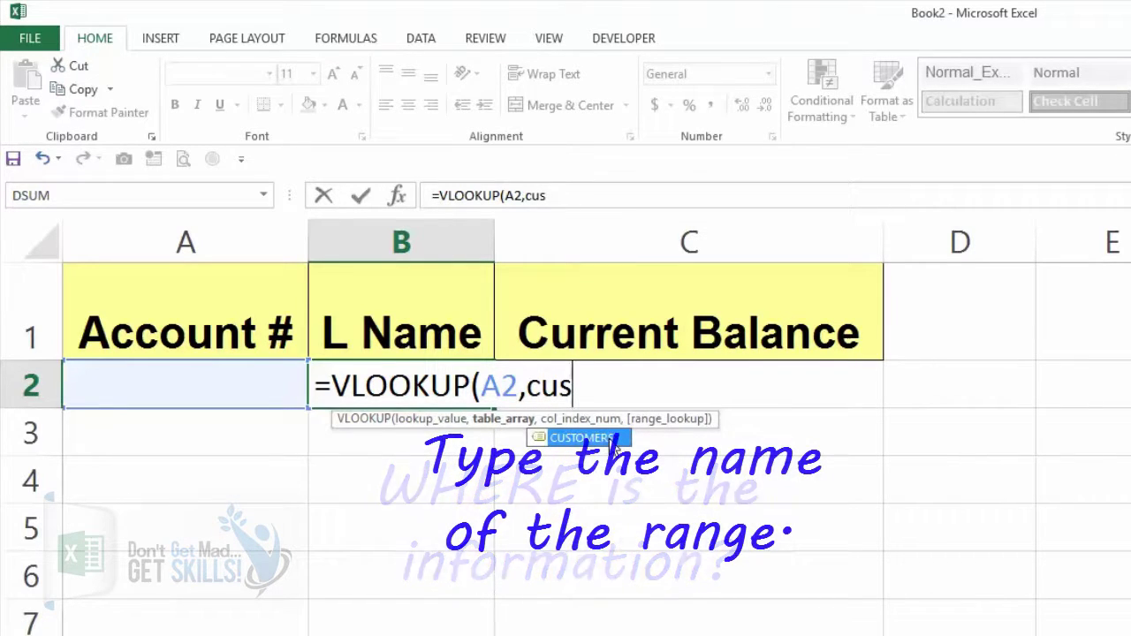
{"action": "double_click", "coordinate": [610, 439]}
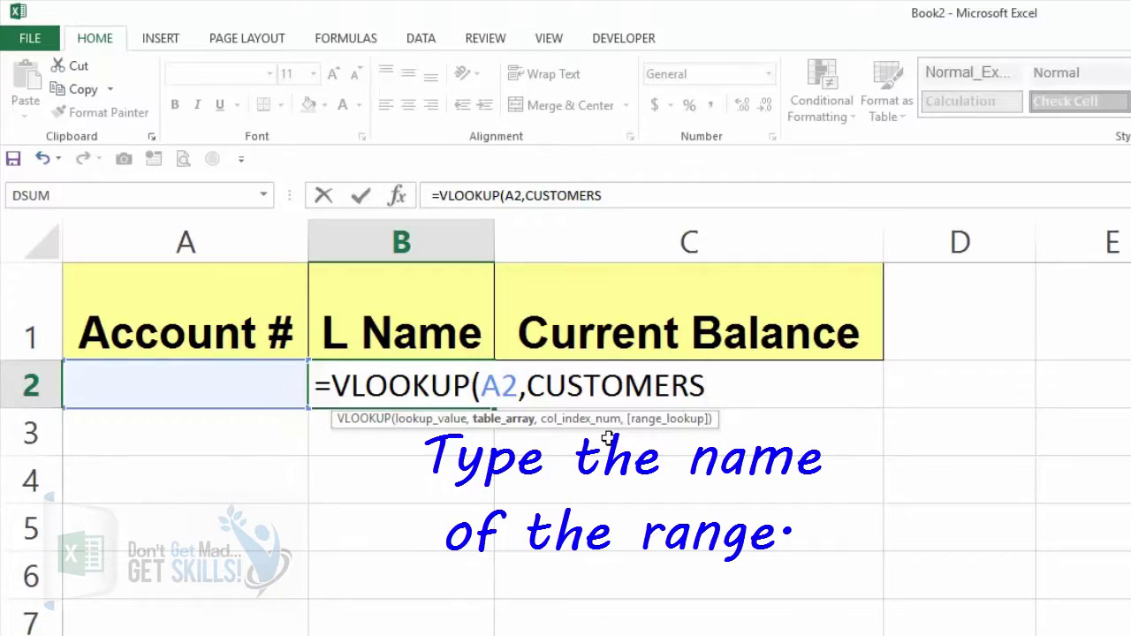
Step: Complete the VLOOKUP formula in B2 with column index 2 and FALSE for an exact match
{"action": "type", "text": ","}
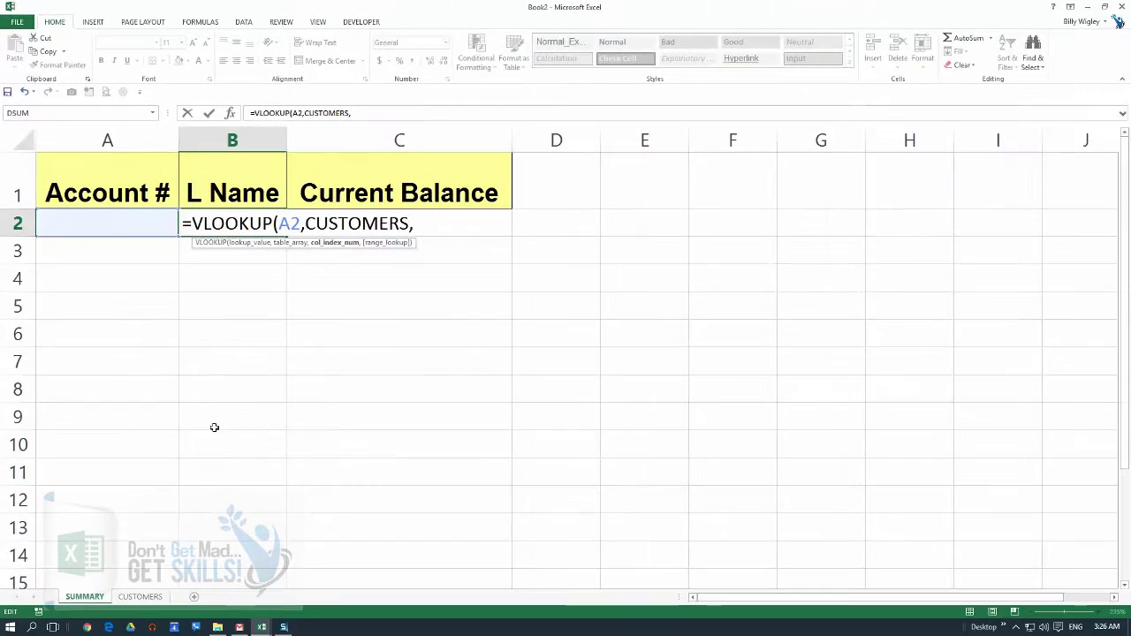
{"action": "left_click", "coordinate": [142, 598]}
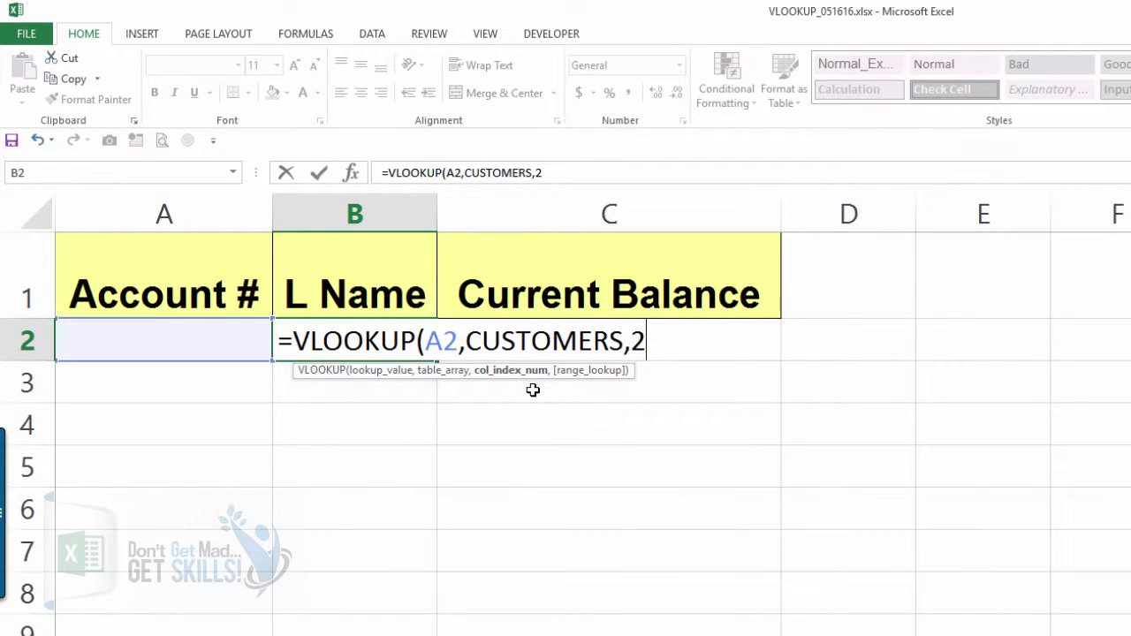
{"action": "type", "text": ","}
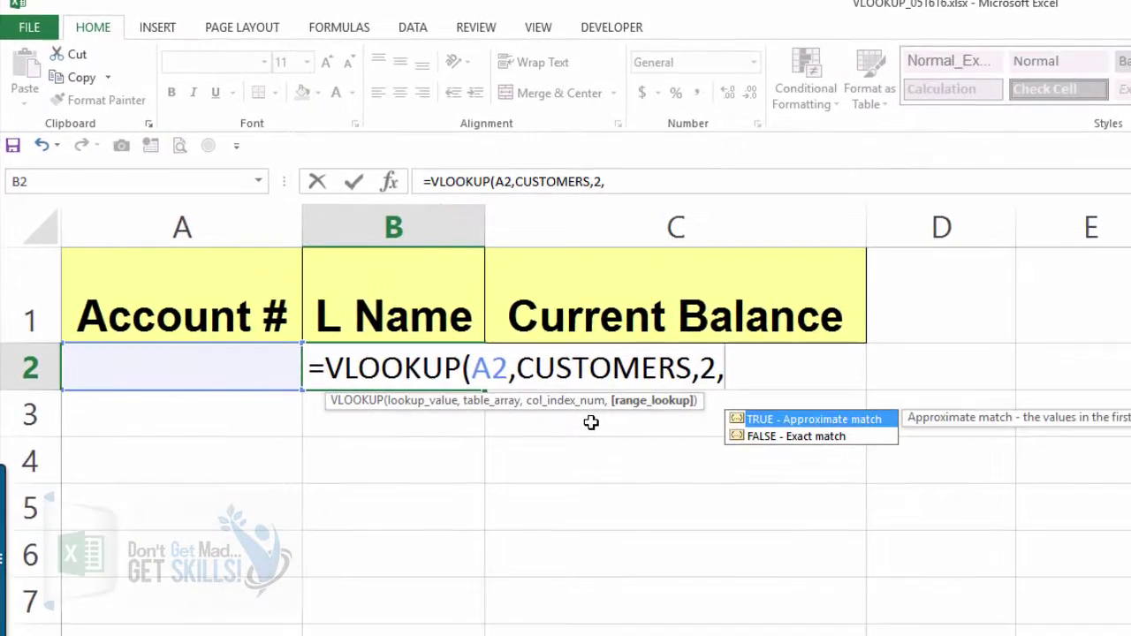
{"action": "left_click", "coordinate": [870, 437]}
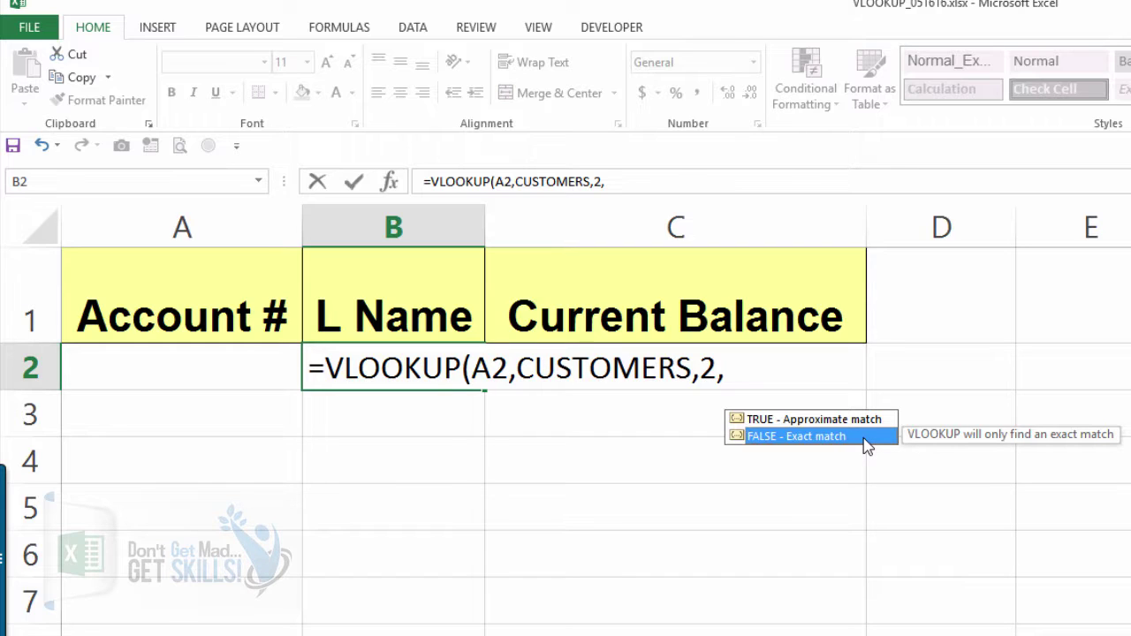
{"action": "double_click", "coordinate": [864, 437]}
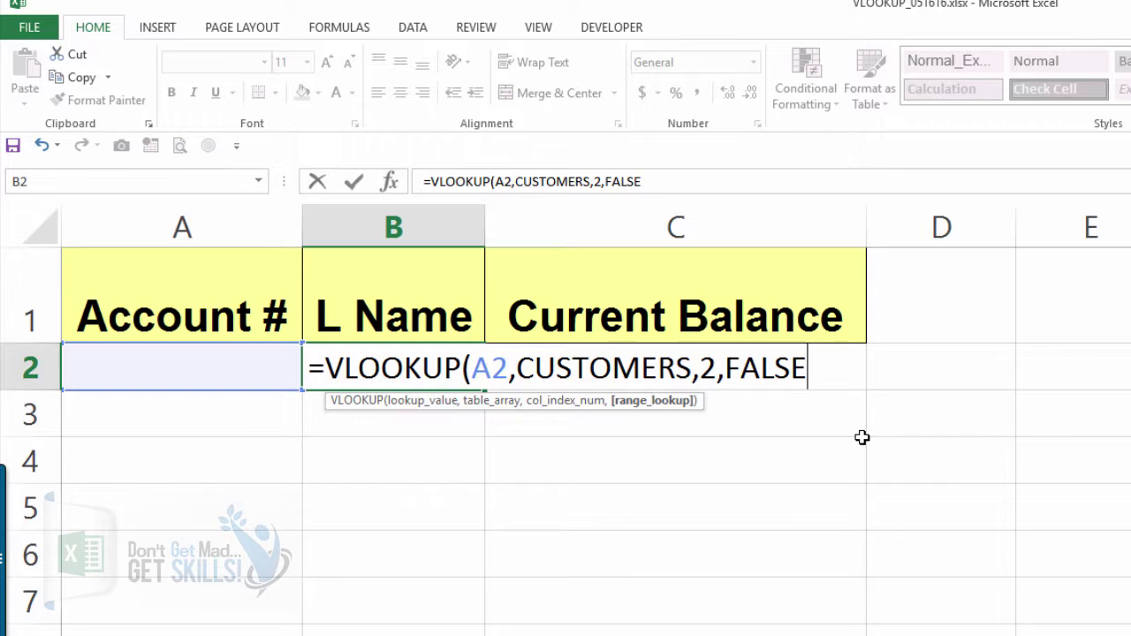
{"action": "type", "text": ")"}
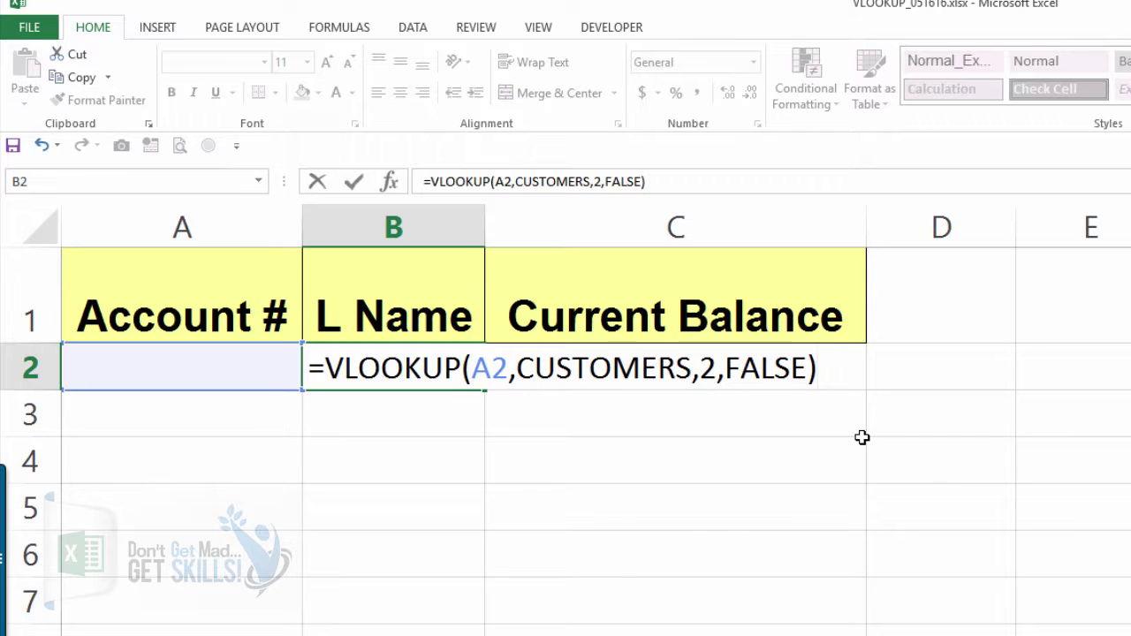
{"action": "key", "text": "Return"}
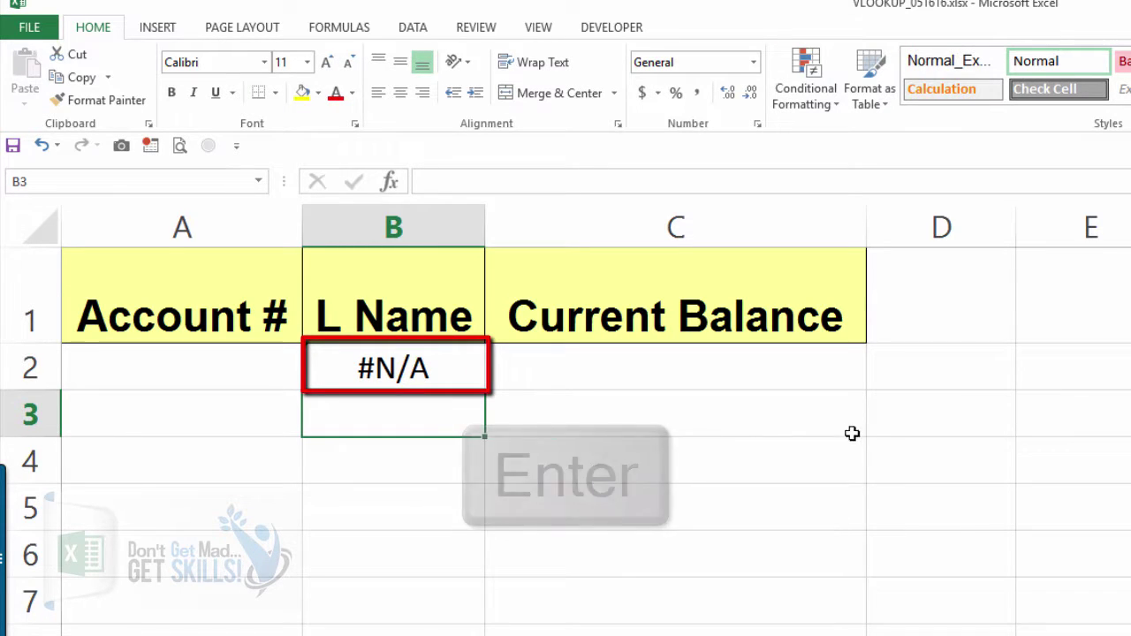
Step: Enter the first customer's account number in cell A2 to test the last-name lookup
{"action": "left_click", "coordinate": [210, 365]}
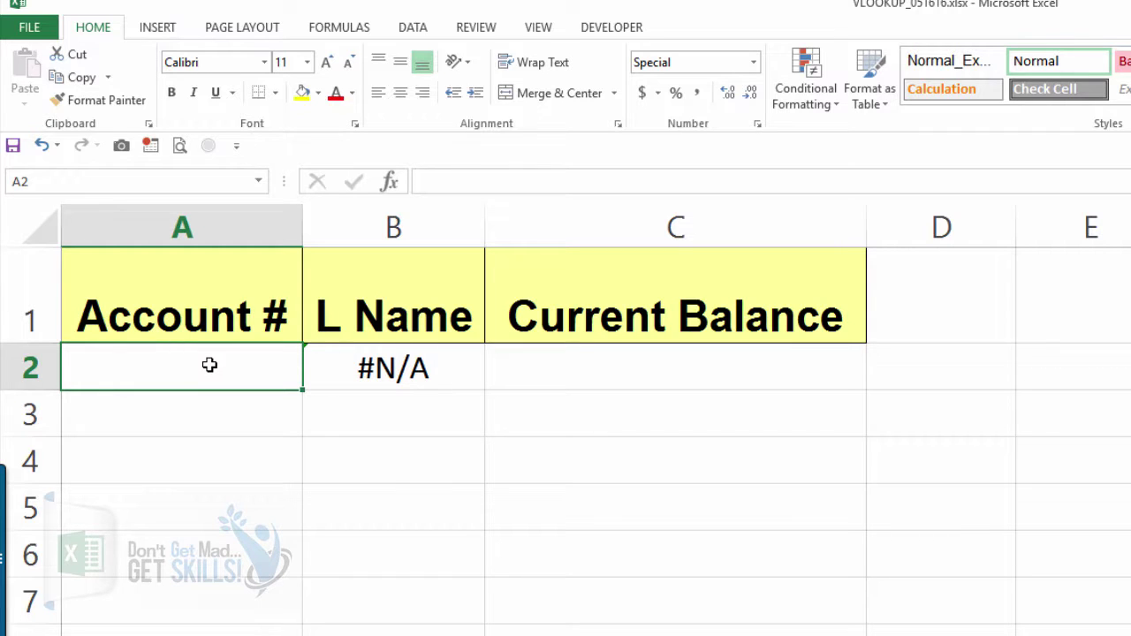
{"action": "type", "text": "0123"}
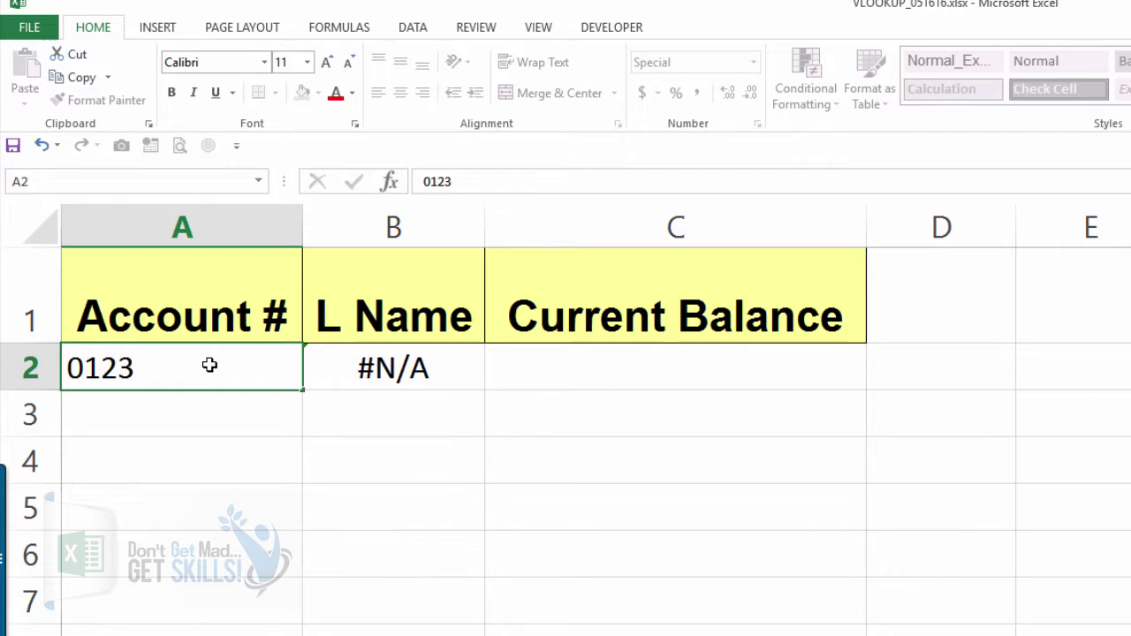
{"action": "key", "text": "Return"}
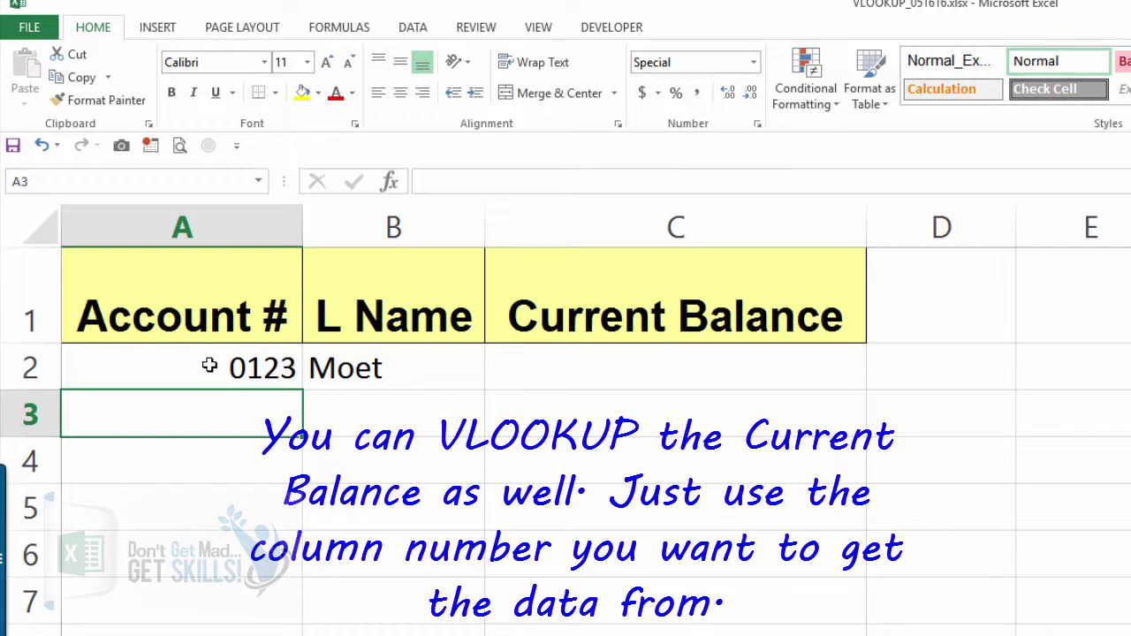
Step: Begin a VLOOKUP formula in cell C2 of the SUMMARY sheet with A2 as lookup value and CUSTOMERS as table array
{"action": "left_click", "coordinate": [507, 377]}
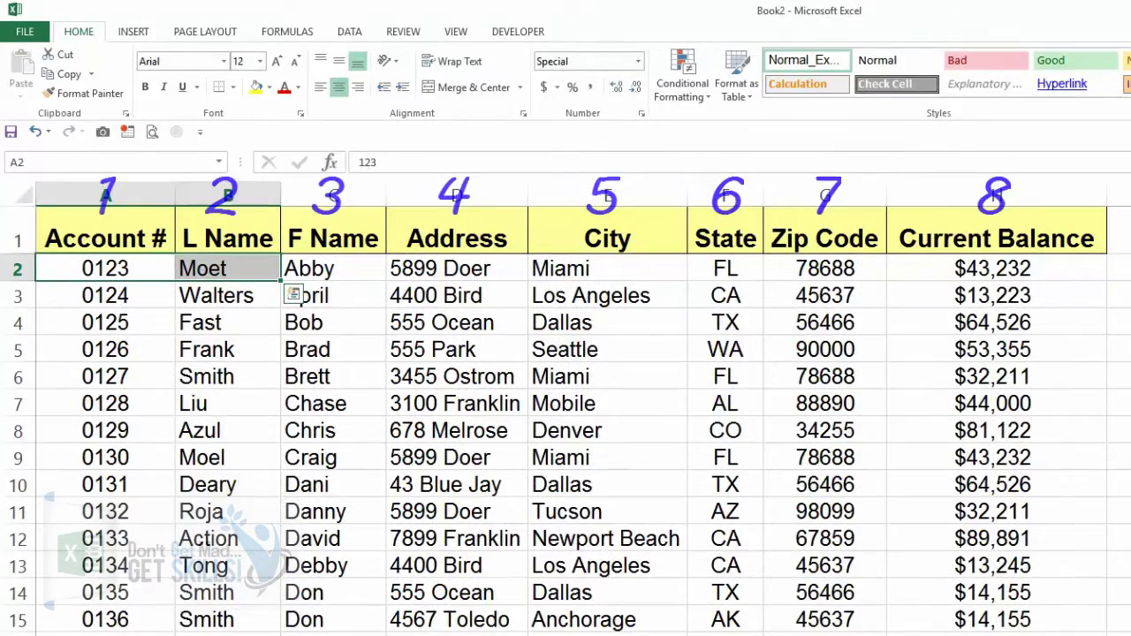
{"action": "left_click", "coordinate": [975, 268]}
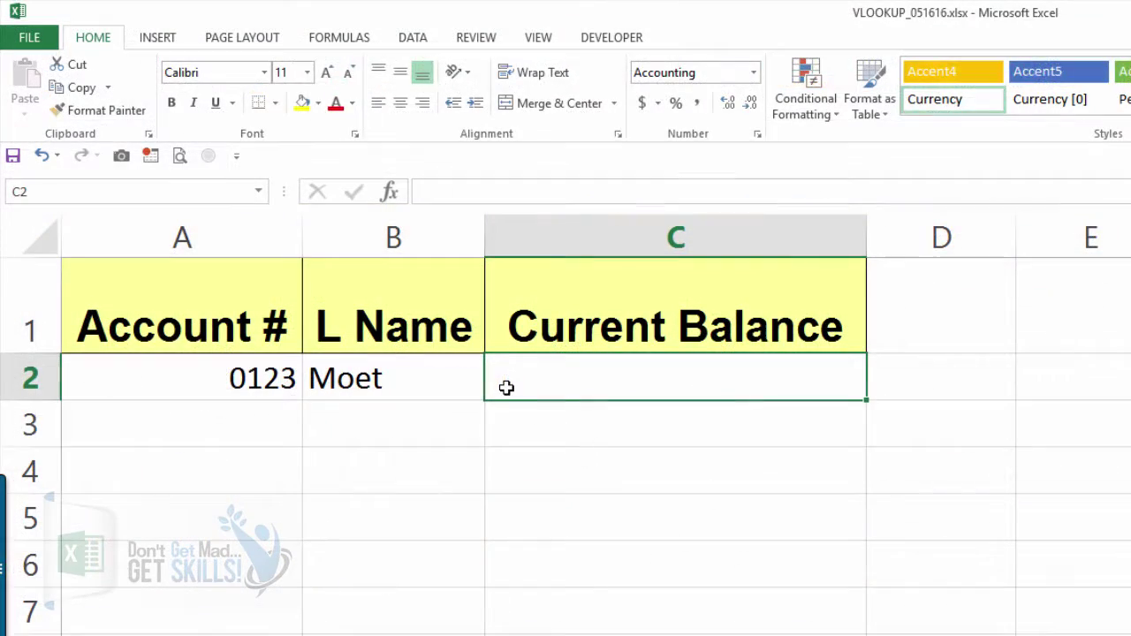
{"action": "type", "text": "="}
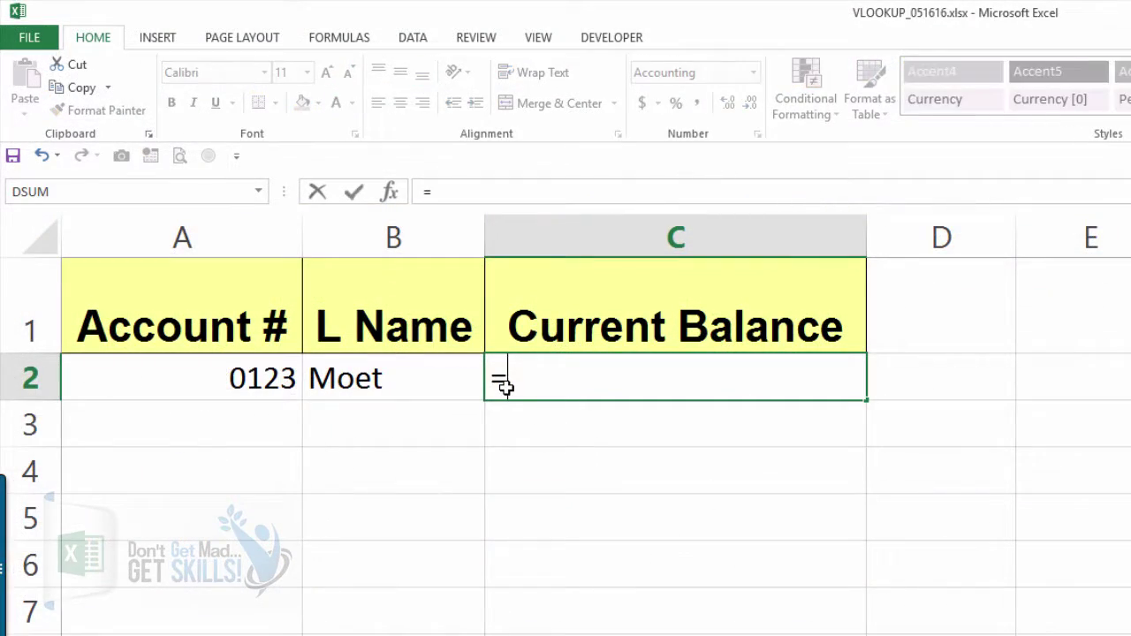
{"action": "type", "text": "vl"}
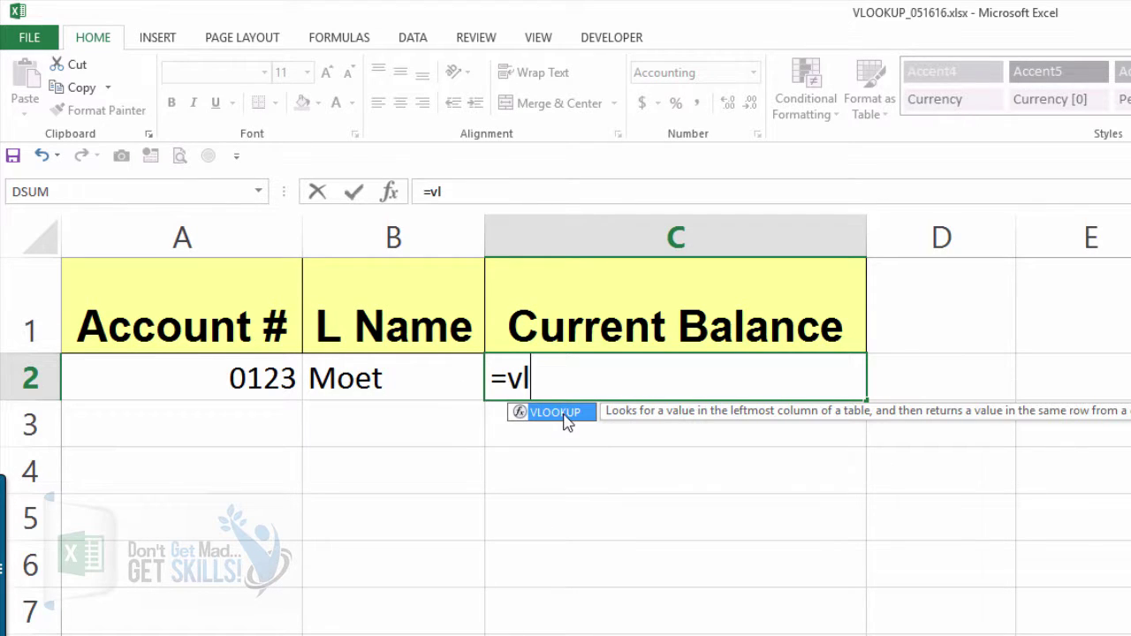
{"action": "double_click", "coordinate": [567, 421]}
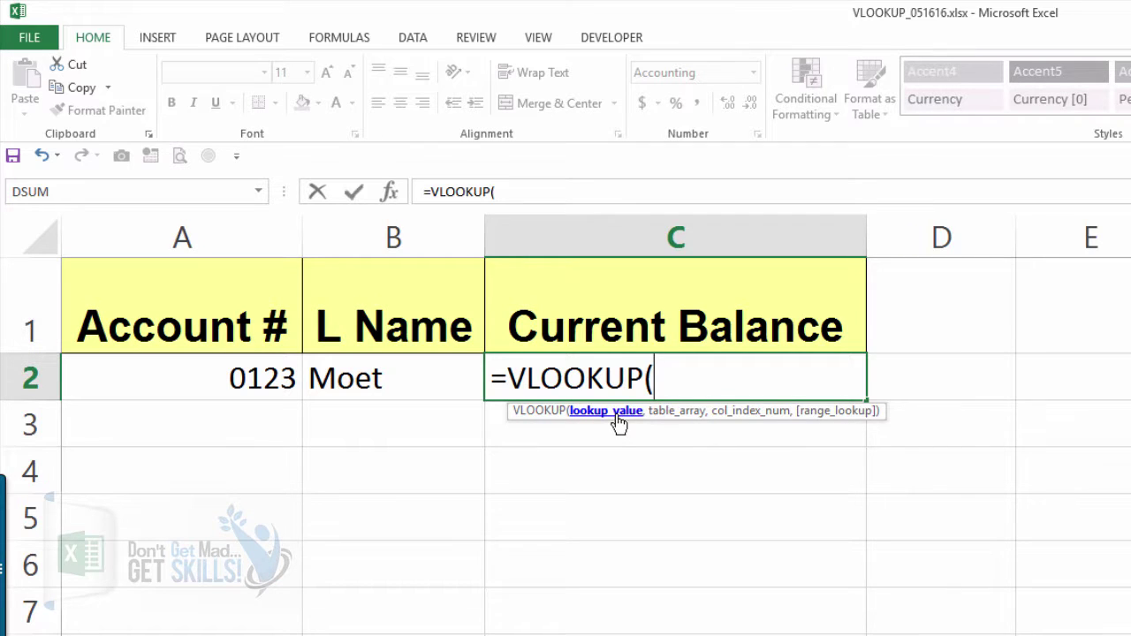
{"action": "left_click", "coordinate": [214, 377]}
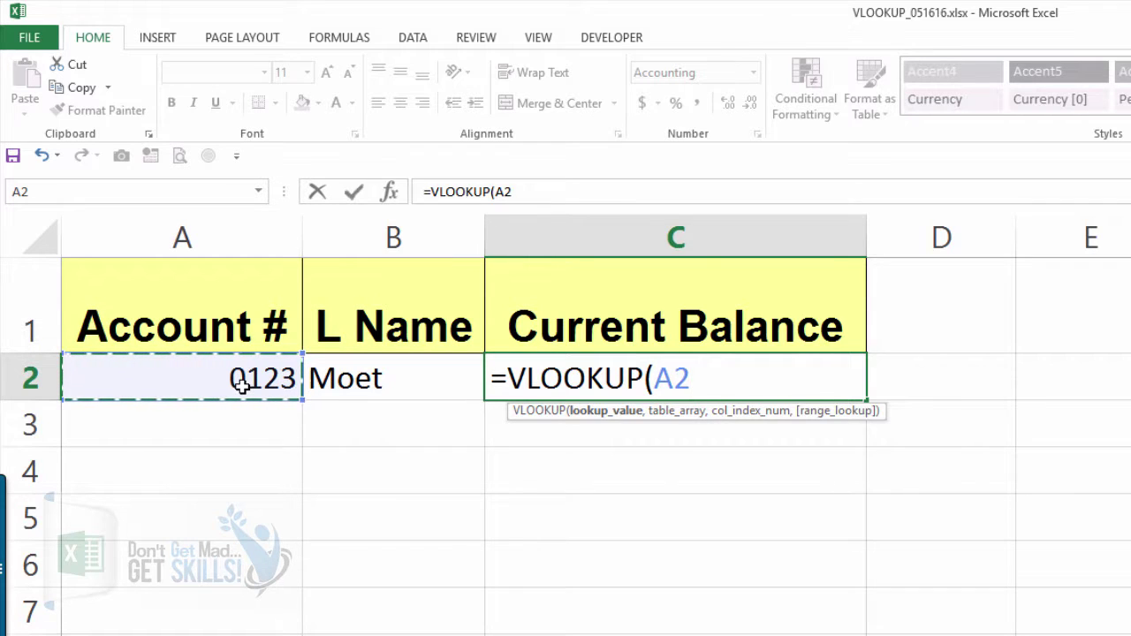
{"action": "type", "text": ","}
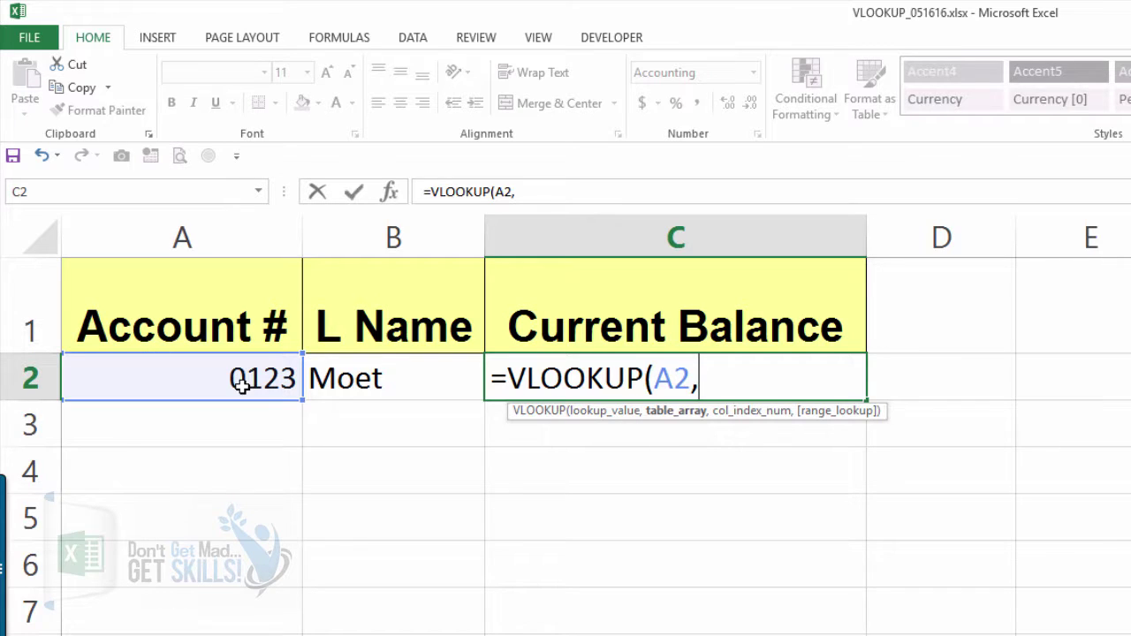
{"action": "type", "text": "cu"}
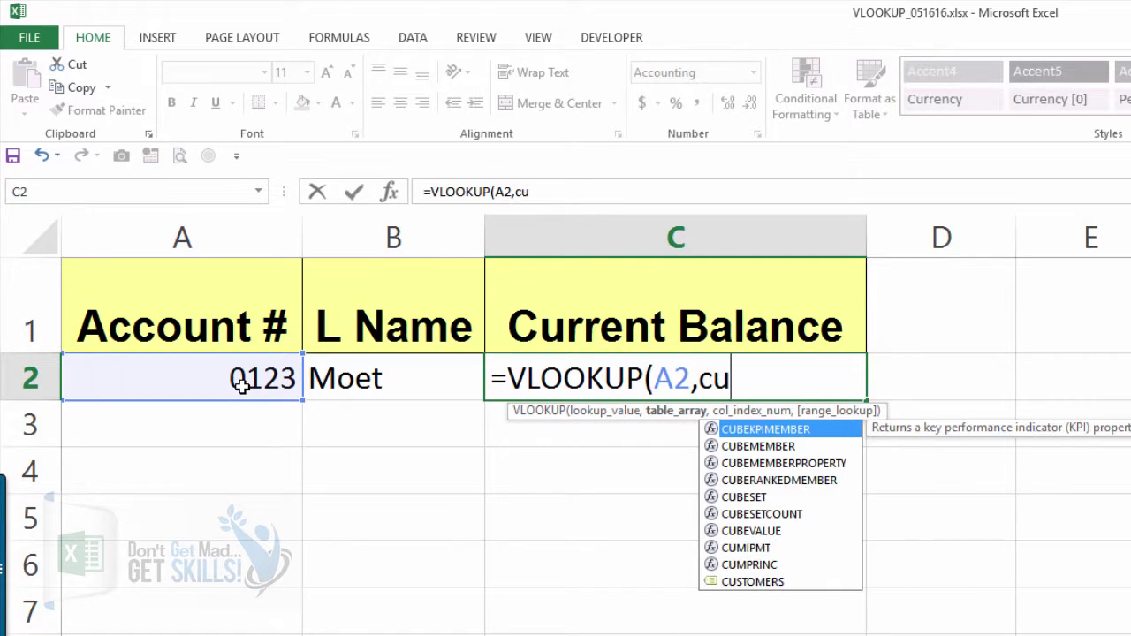
{"action": "type", "text": "s"}
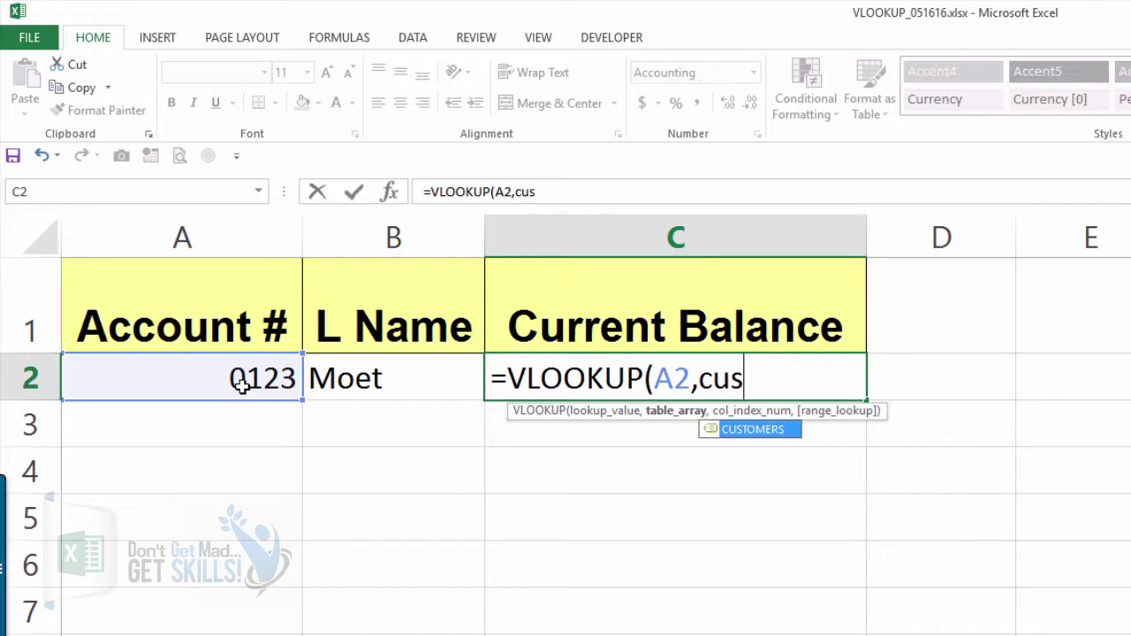
{"action": "double_click", "coordinate": [777, 433]}
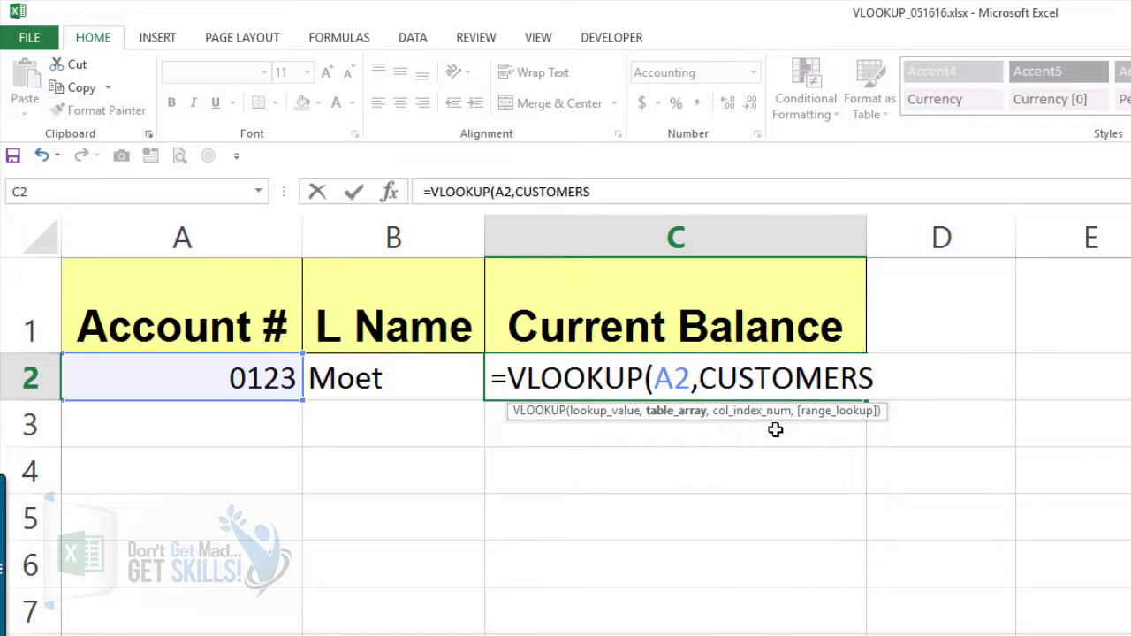
{"action": "type", "text": ","}
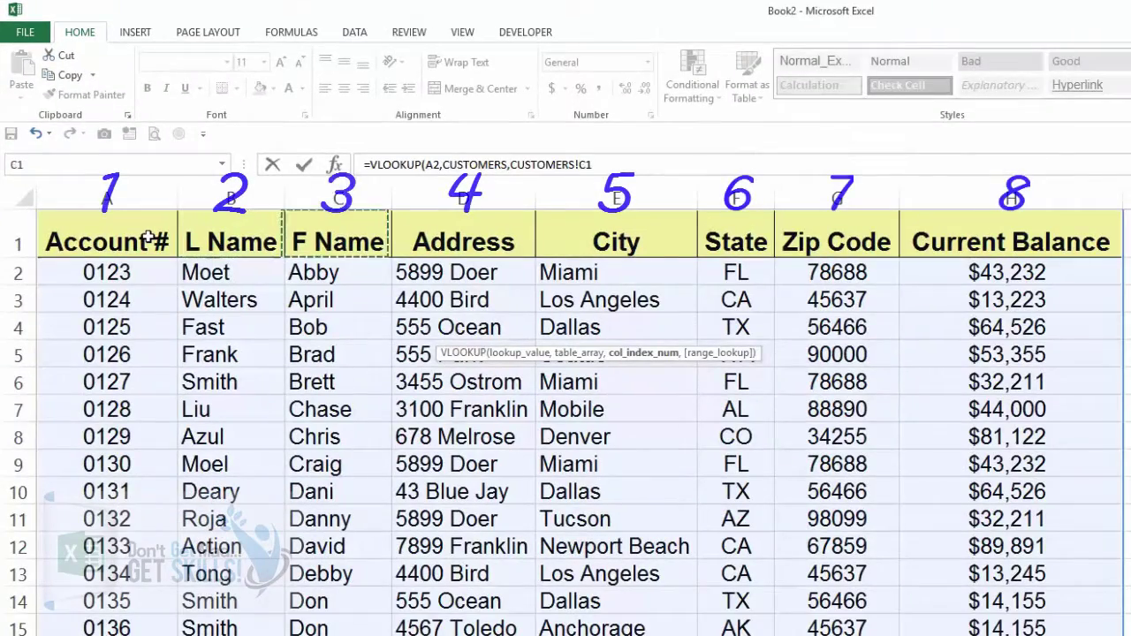
Step: Complete the VLOOKUP formula in C2 with column index 8 and FALSE for an exact match
{"action": "key", "text": "Right"}
{"action": "key", "text": "Right"}
{"action": "key", "text": "Right"}
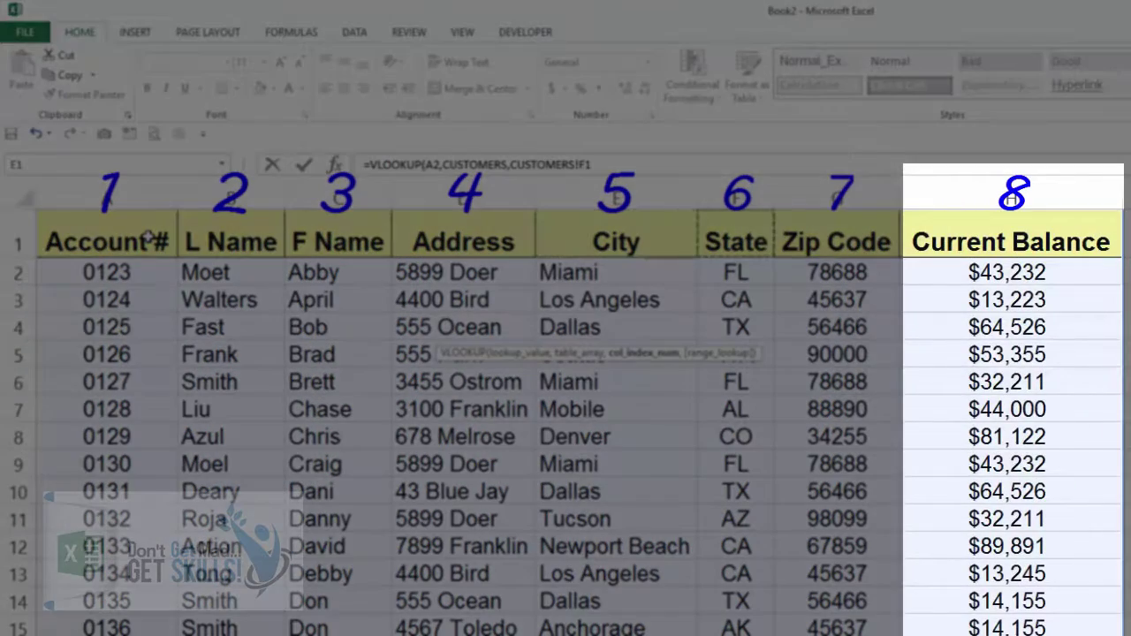
{"action": "key", "text": "Right"}
{"action": "key", "text": "Right"}
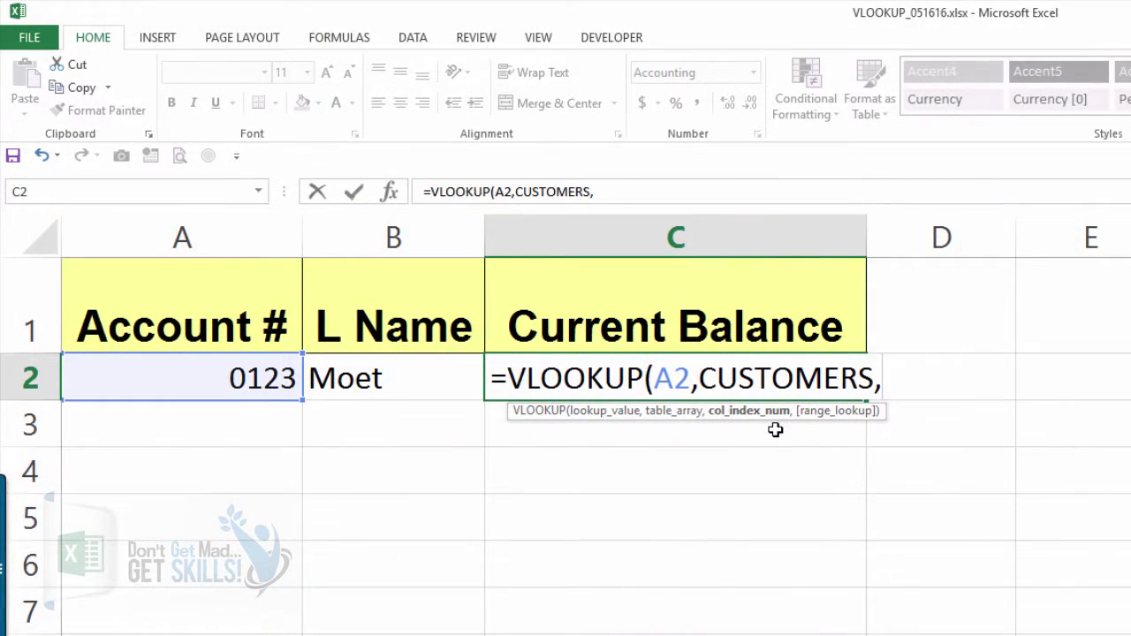
{"action": "type", "text": "8,"}
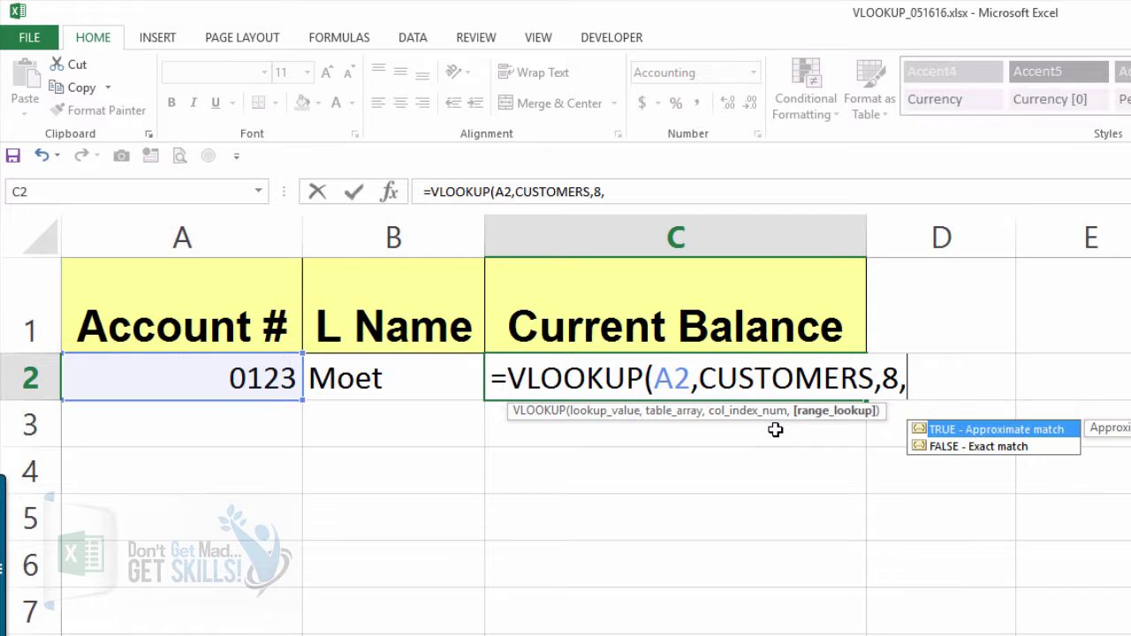
{"action": "left_click", "coordinate": [1039, 449]}
{"action": "double_click", "coordinate": [1038, 449]}
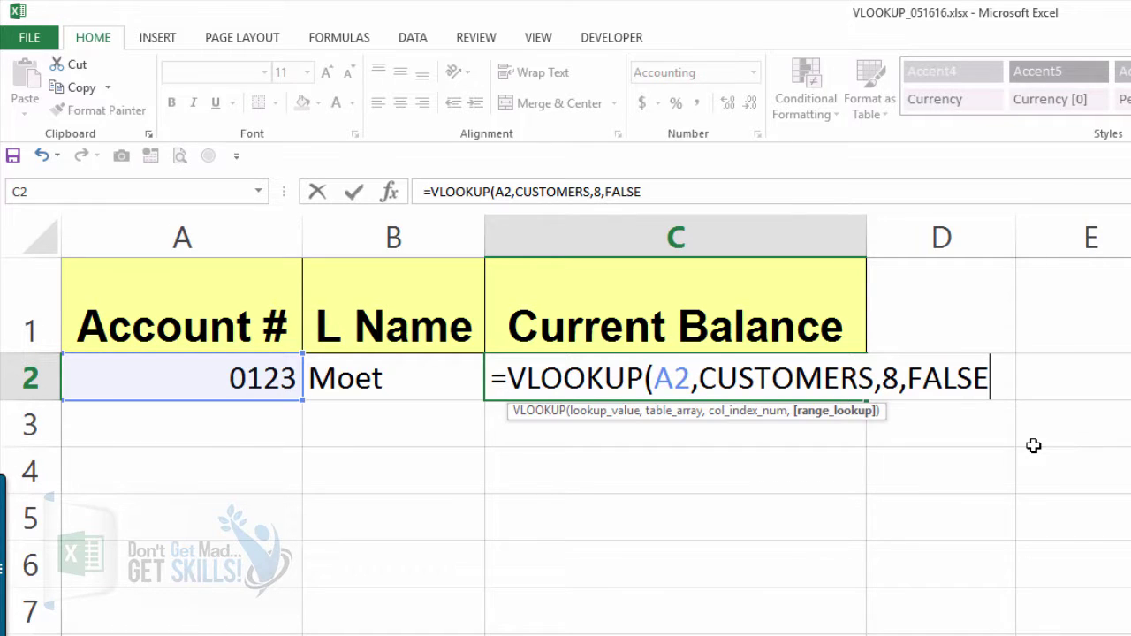
{"action": "type", "text": ")"}
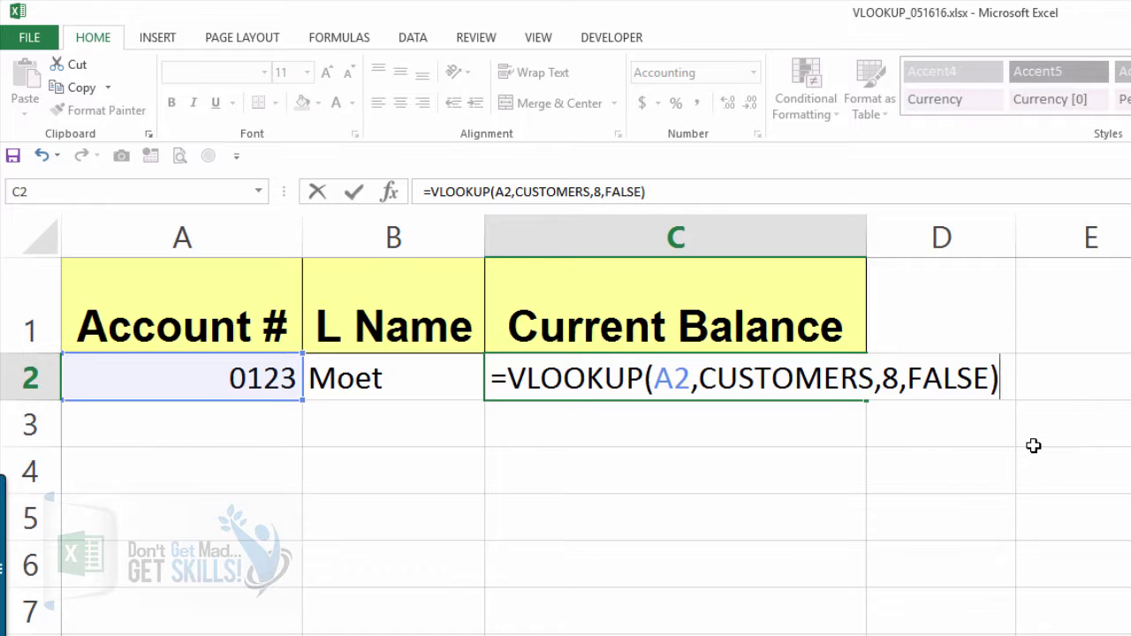
{"action": "key", "text": "Return"}
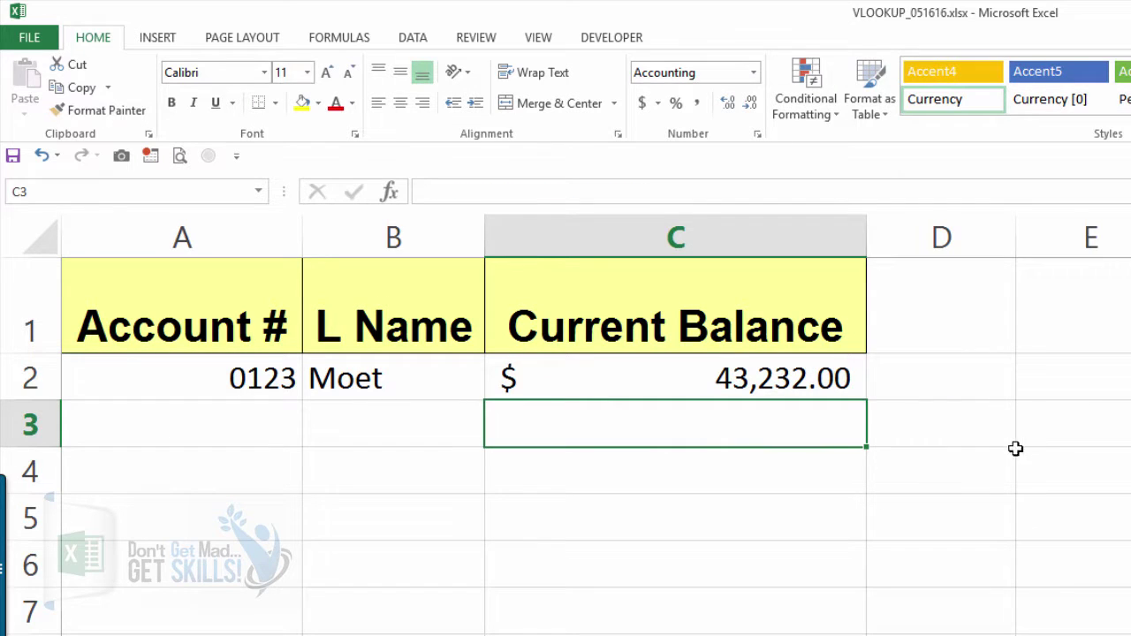
Step: Fill the B2 and C2 formulas down through row 7 and enter three more customers' account numbers in A3:A5
{"action": "left_click_drag", "start_coordinate": [369, 379], "coordinate": [725, 380]}
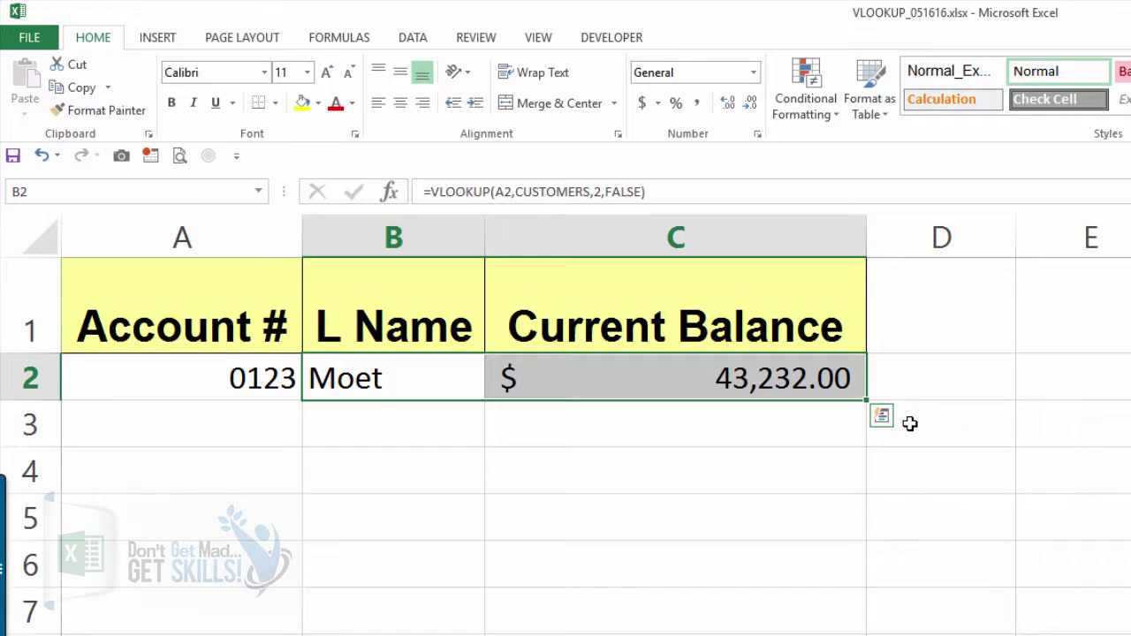
{"action": "left_click_drag", "start_coordinate": [867, 400], "coordinate": [854, 613]}
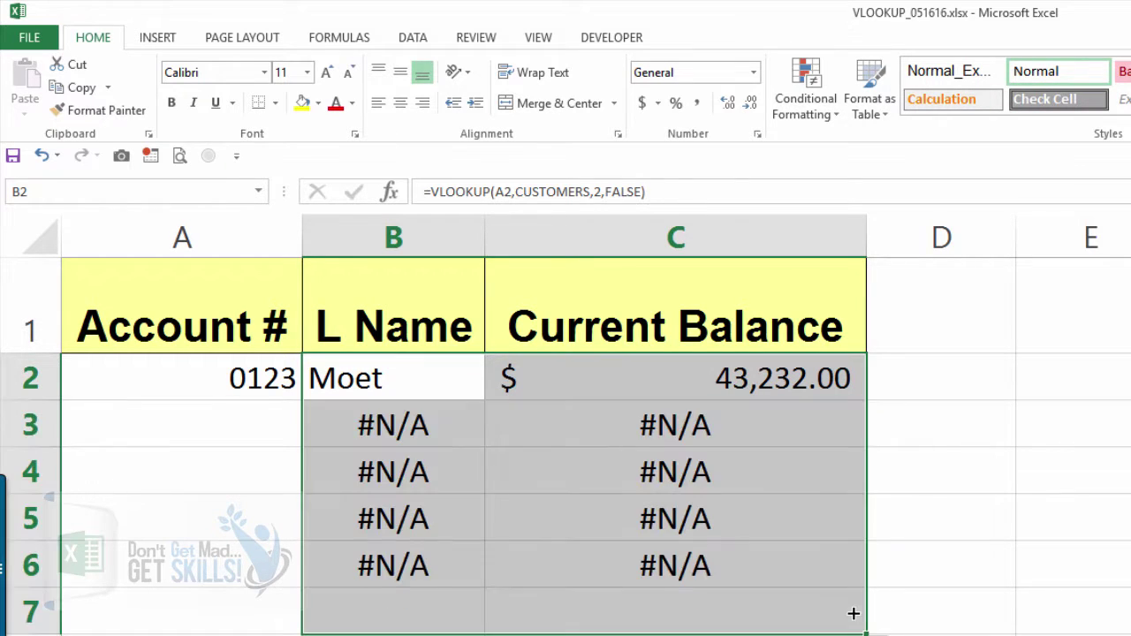
{"action": "left_click", "coordinate": [270, 430]}
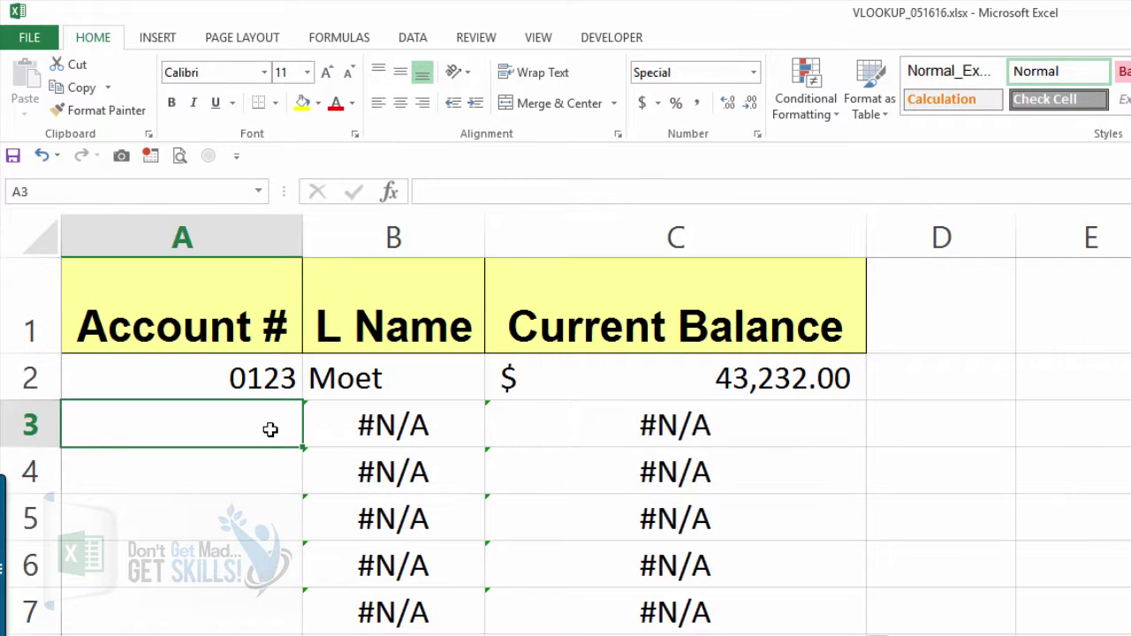
{"action": "type", "text": "01"}
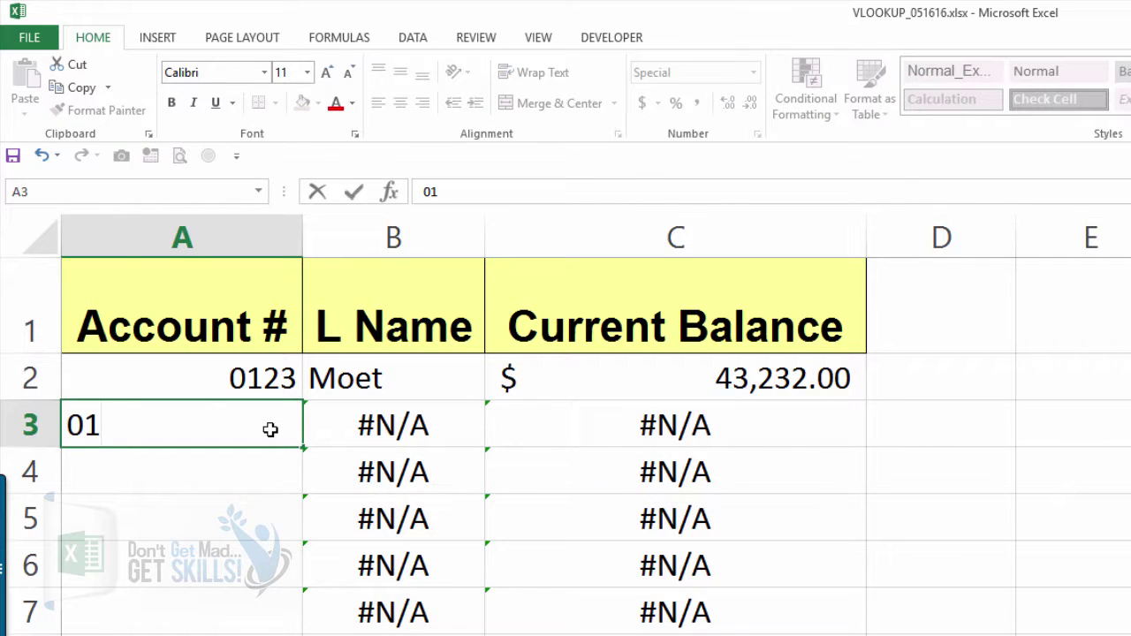
{"action": "type", "text": "24"}
{"action": "key", "text": "Return"}
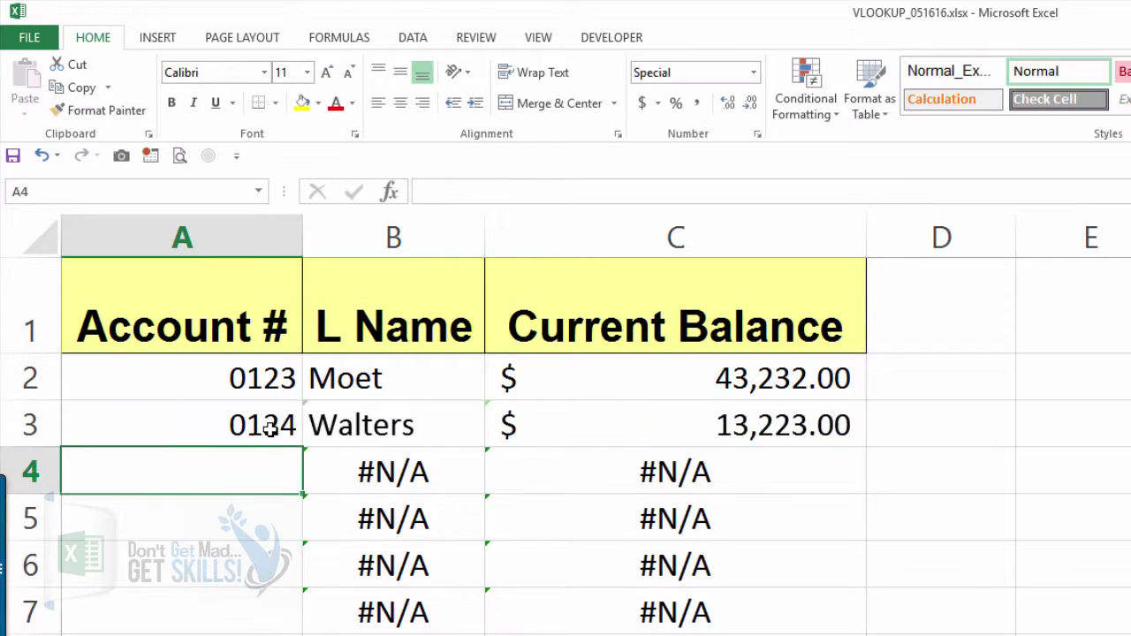
{"action": "type", "text": "013"}
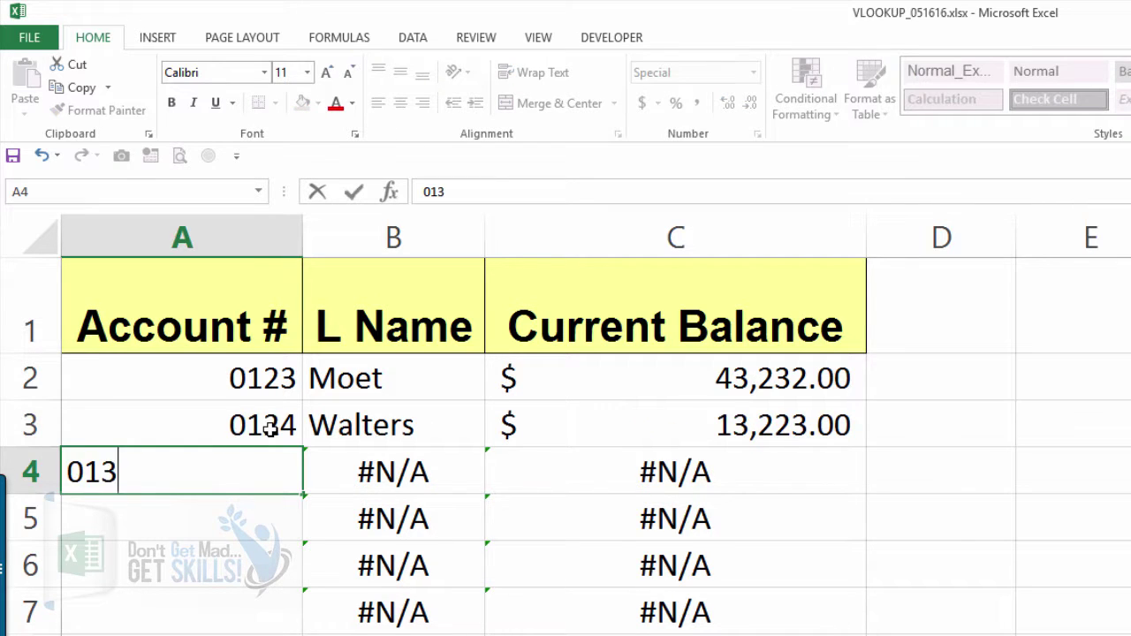
{"action": "type", "text": "5"}
{"action": "key", "text": "Return"}
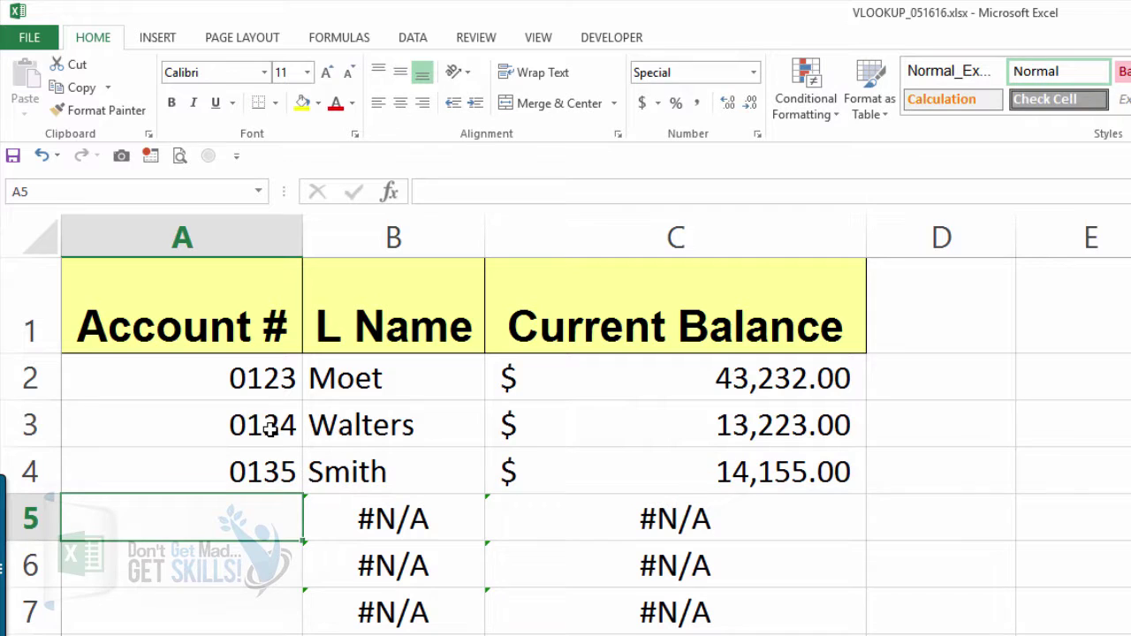
{"action": "type", "text": "0159"}
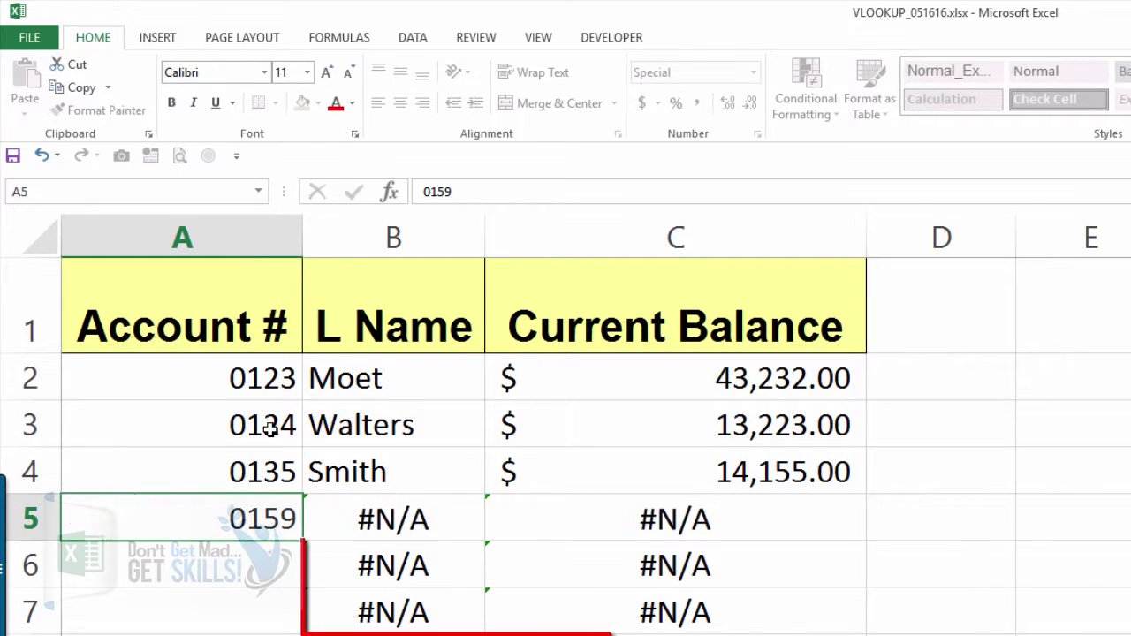
{"action": "key", "text": "Return"}
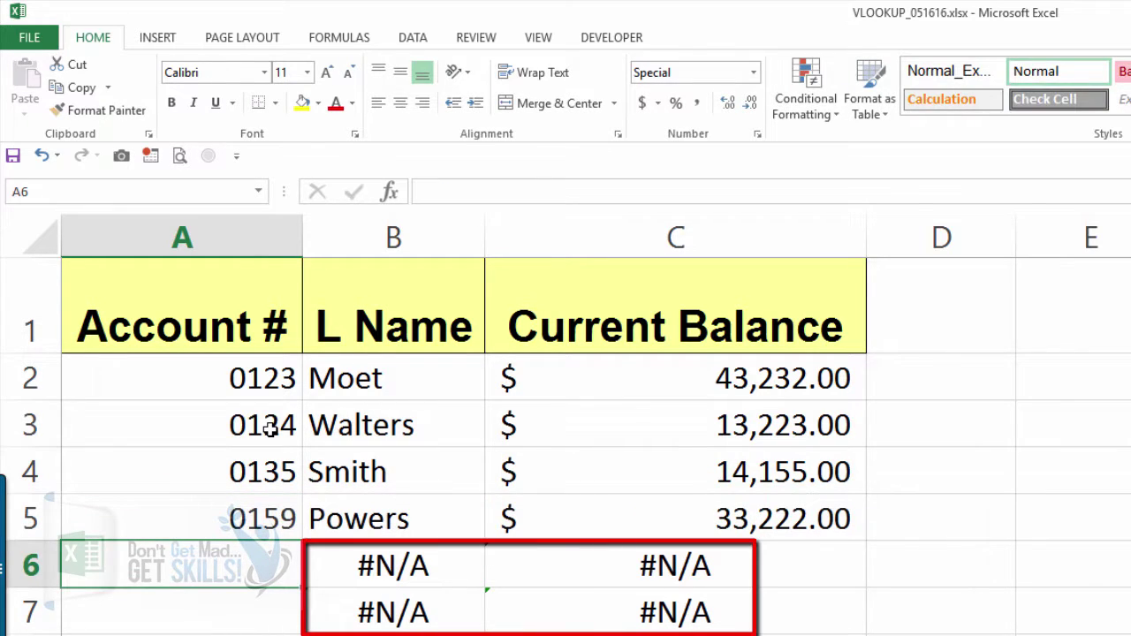
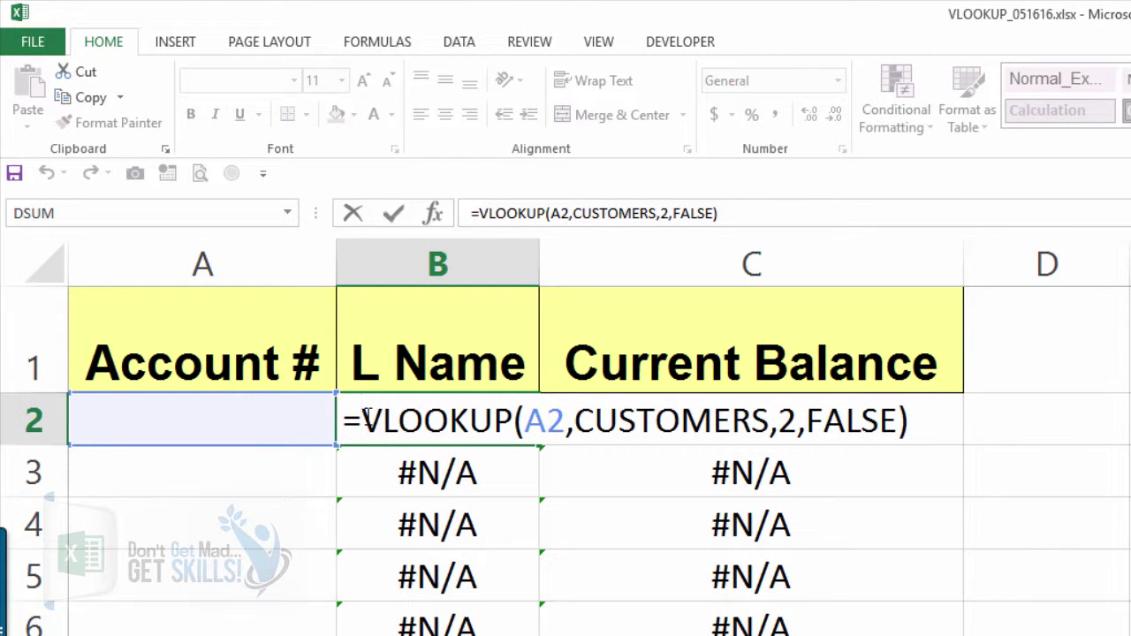
Step: Wrap the VLOOKUP in B2 in IFNA with "" as the value if not found, and copy it down the L Name column
{"action": "type", "text": "if"}
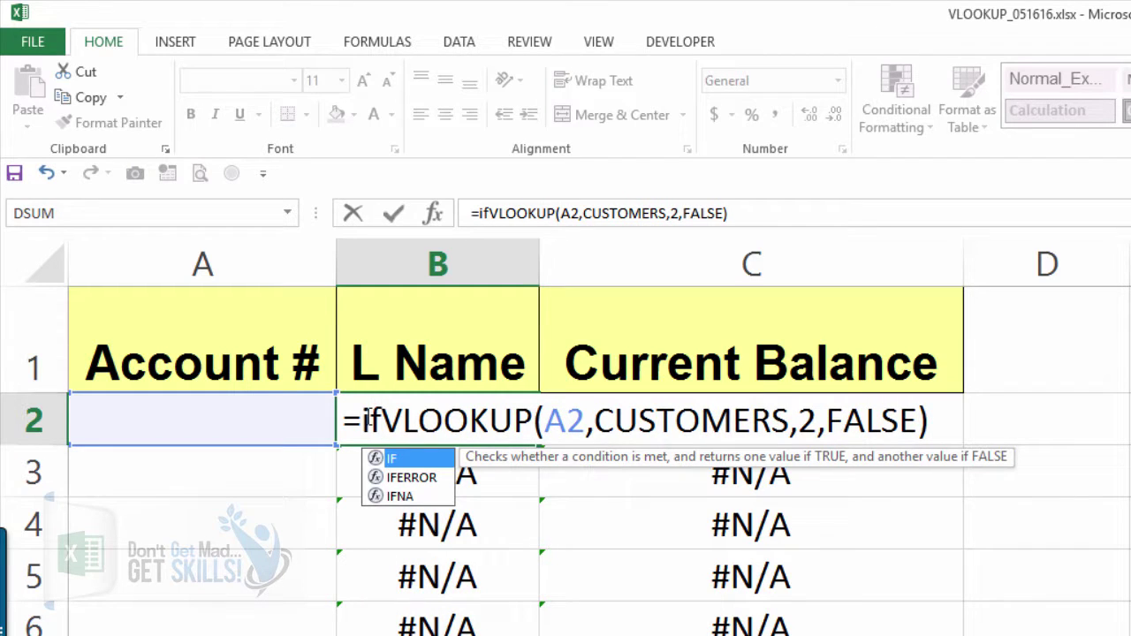
{"action": "left_click", "coordinate": [424, 496]}
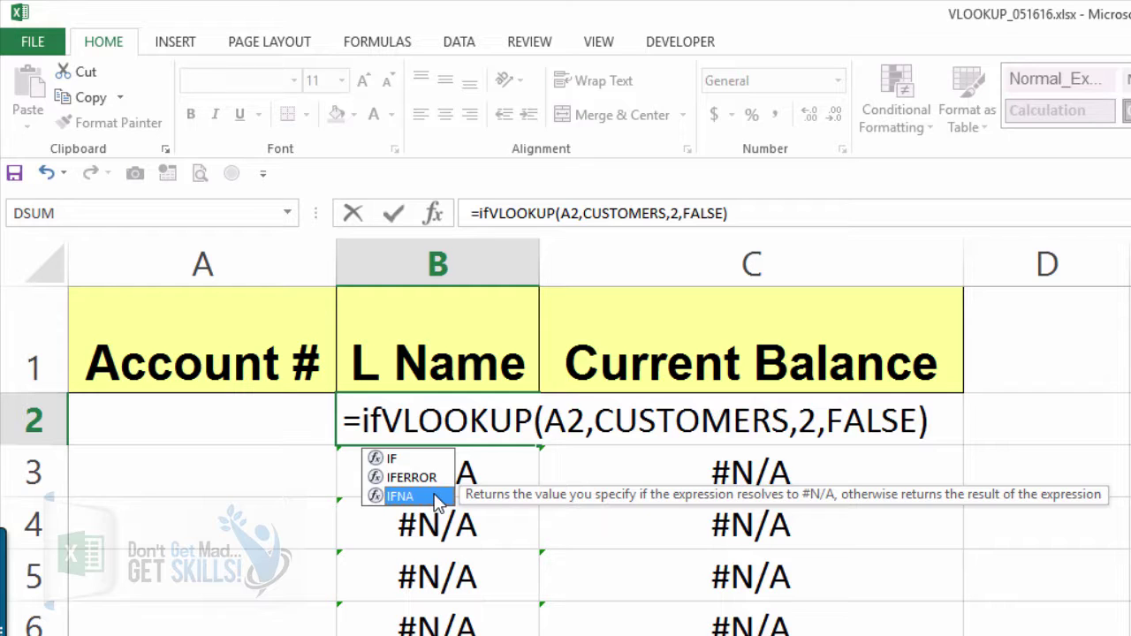
{"action": "double_click", "coordinate": [438, 497]}
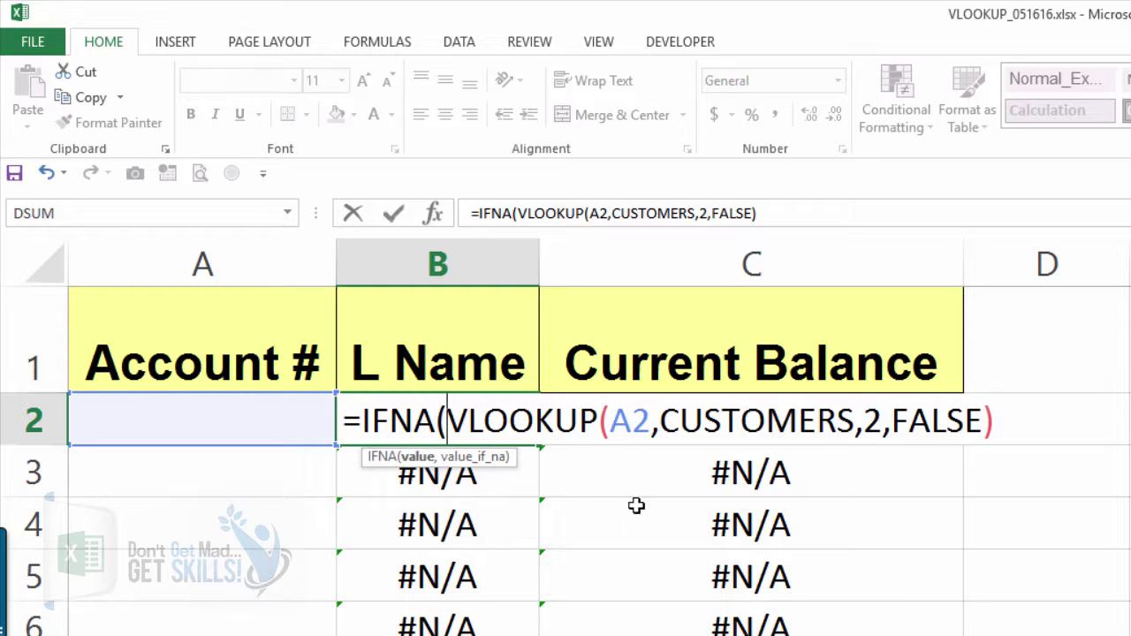
{"action": "left_click", "coordinate": [1005, 421]}
{"action": "type", "text": ","}
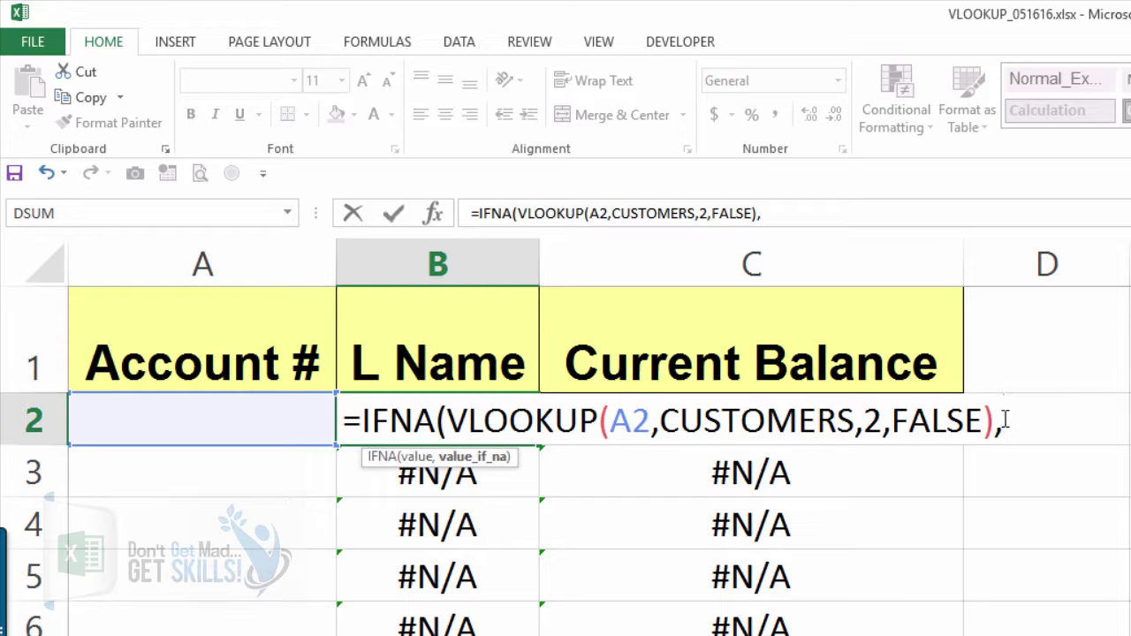
{"action": "type", "text": "\"\")"}
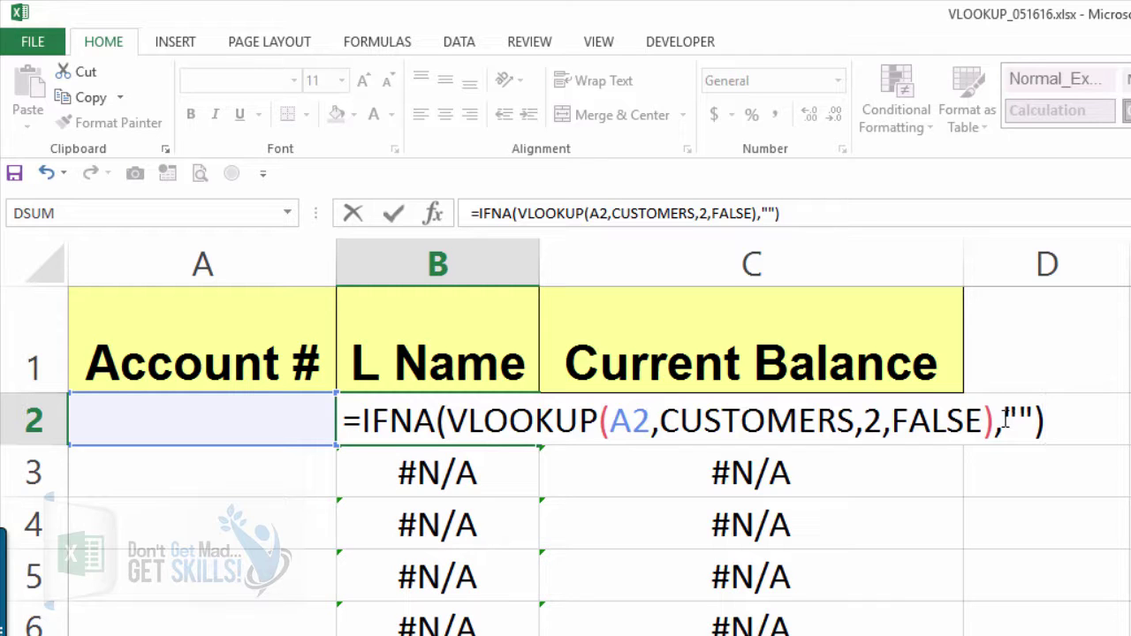
{"action": "key", "text": "Return"}
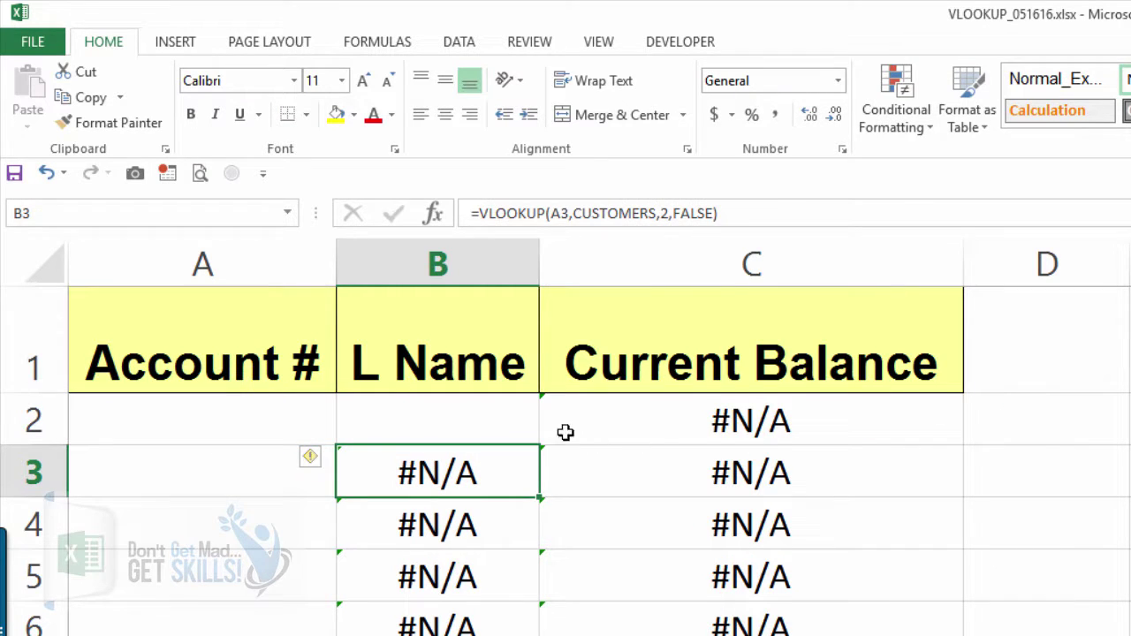
{"action": "left_click", "coordinate": [529, 418]}
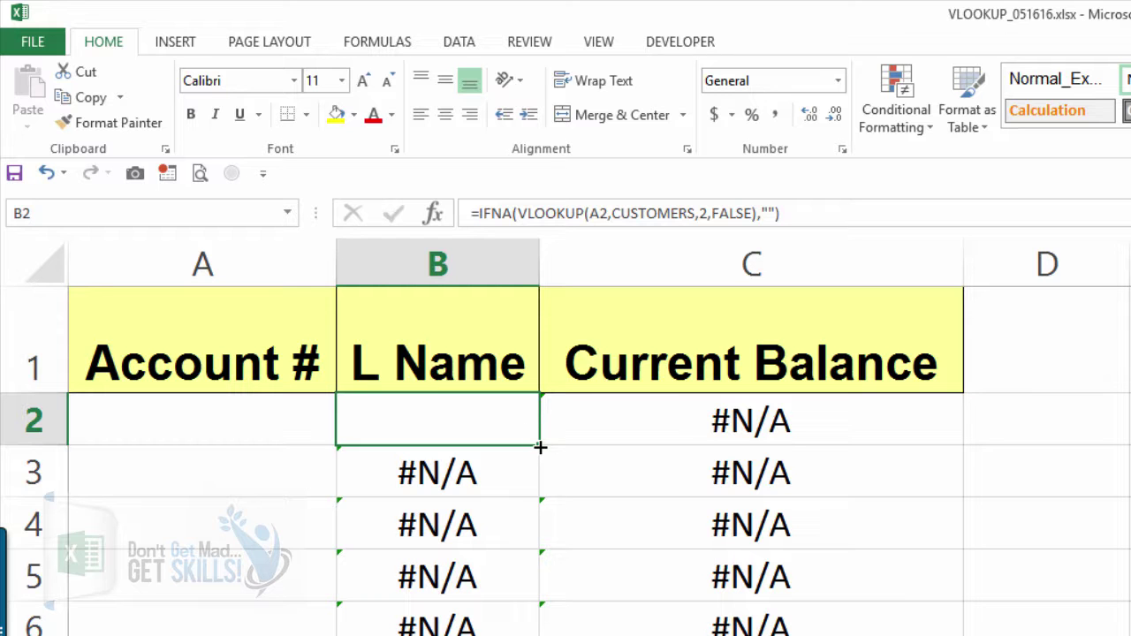
{"action": "double_click", "coordinate": [492, 406]}
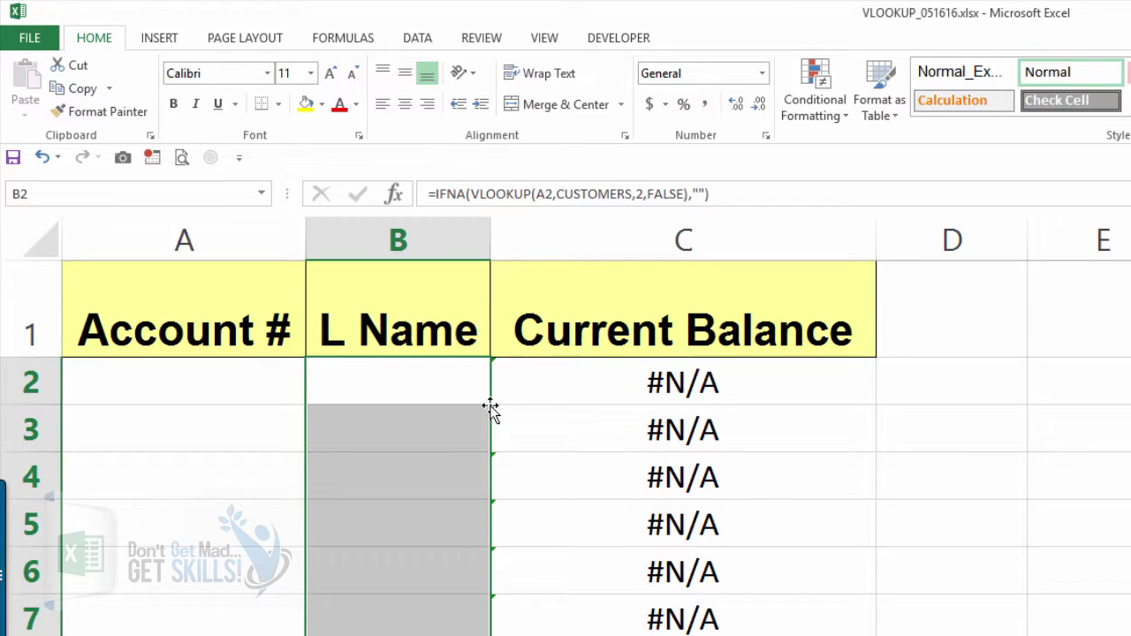
Step: Wrap the VLOOKUP in C2 in IFNA with "" as the value if not found, and copy it down the Current Balance column
{"action": "left_click", "coordinate": [560, 387]}
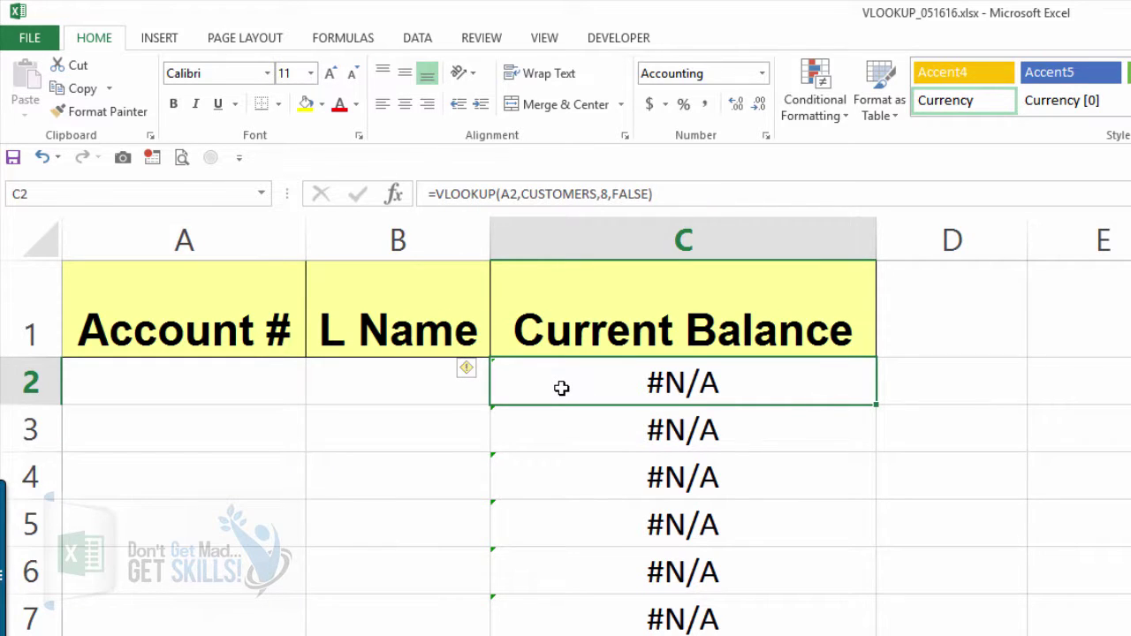
{"action": "key", "text": "F2"}
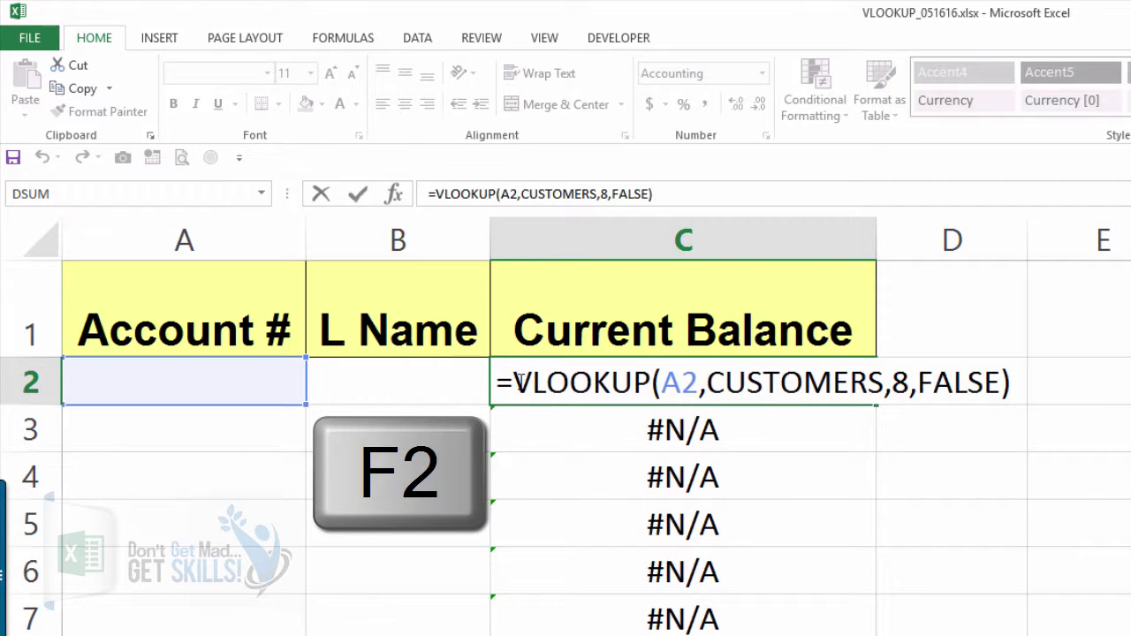
{"action": "left_click", "coordinate": [516, 382]}
{"action": "type", "text": "if"}
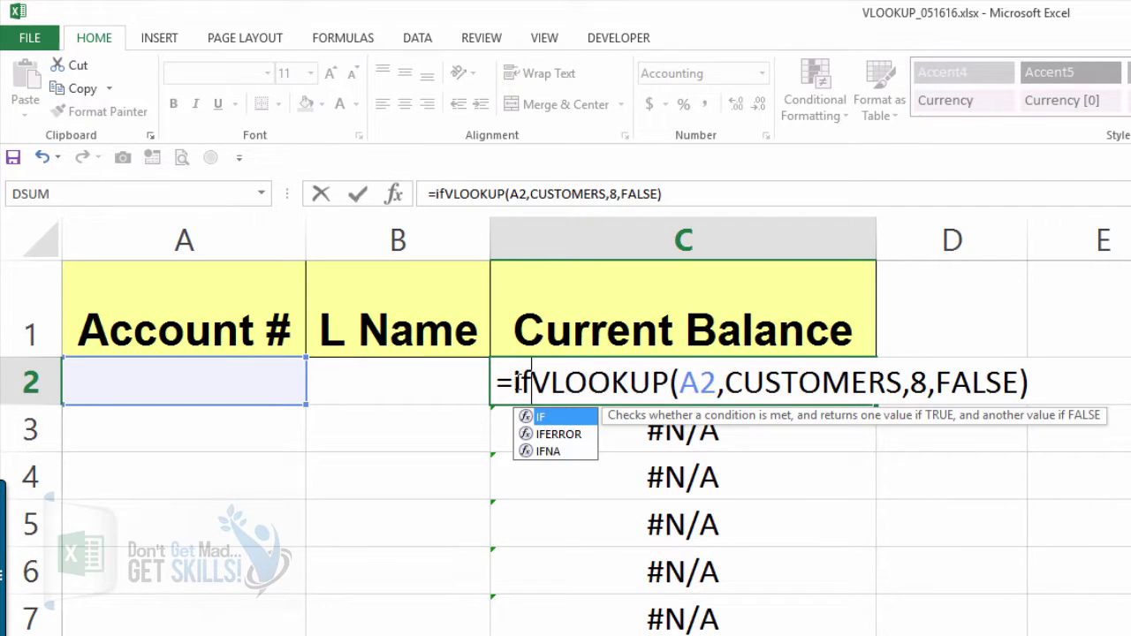
{"action": "double_click", "coordinate": [558, 447]}
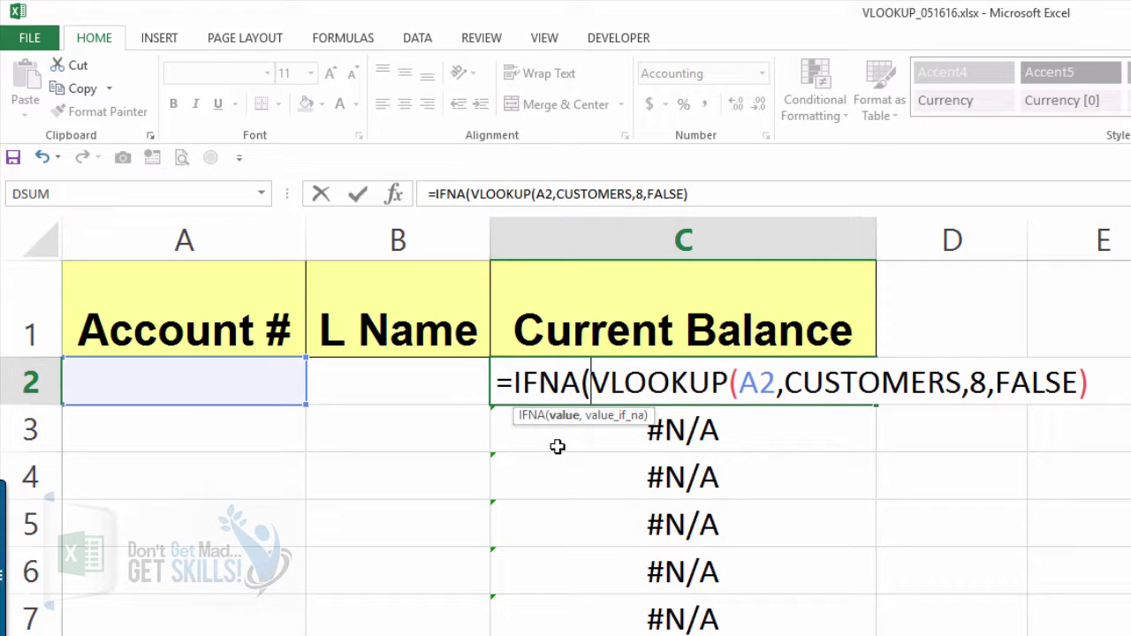
{"action": "left_click", "coordinate": [1094, 381]}
{"action": "type", "text": ","}
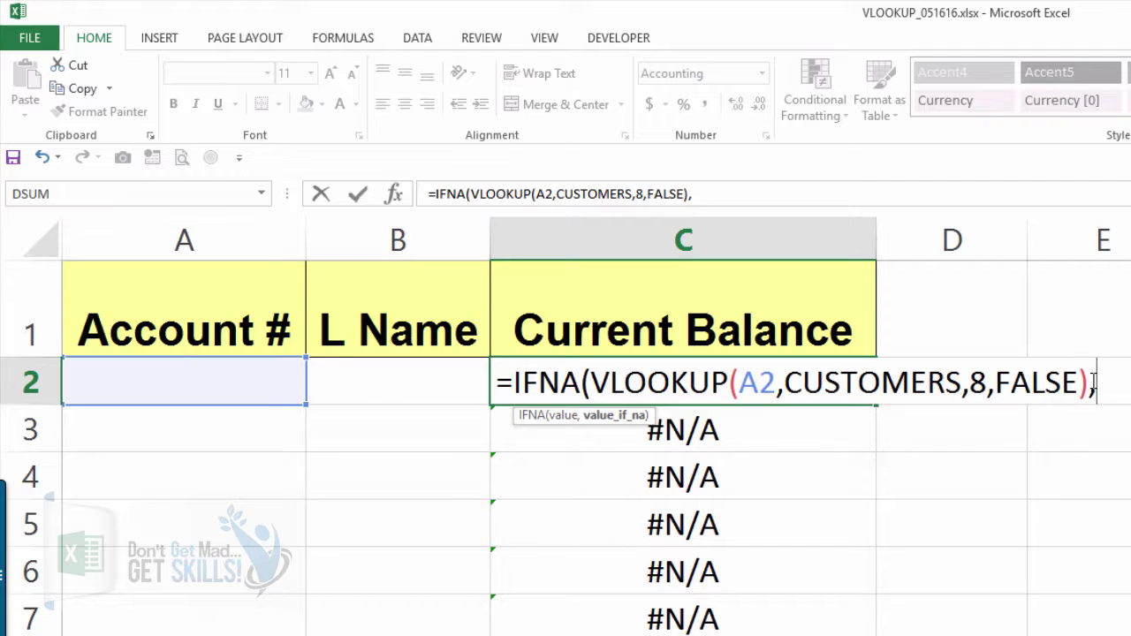
{"action": "type", "text": "\"\")"}
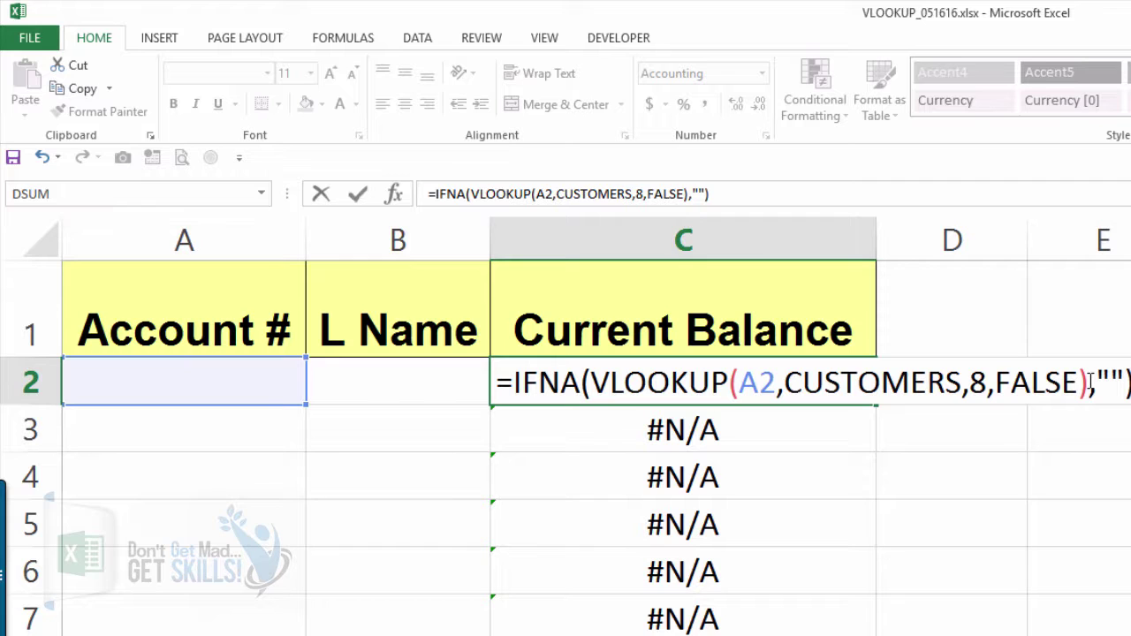
{"action": "key", "text": "Return"}
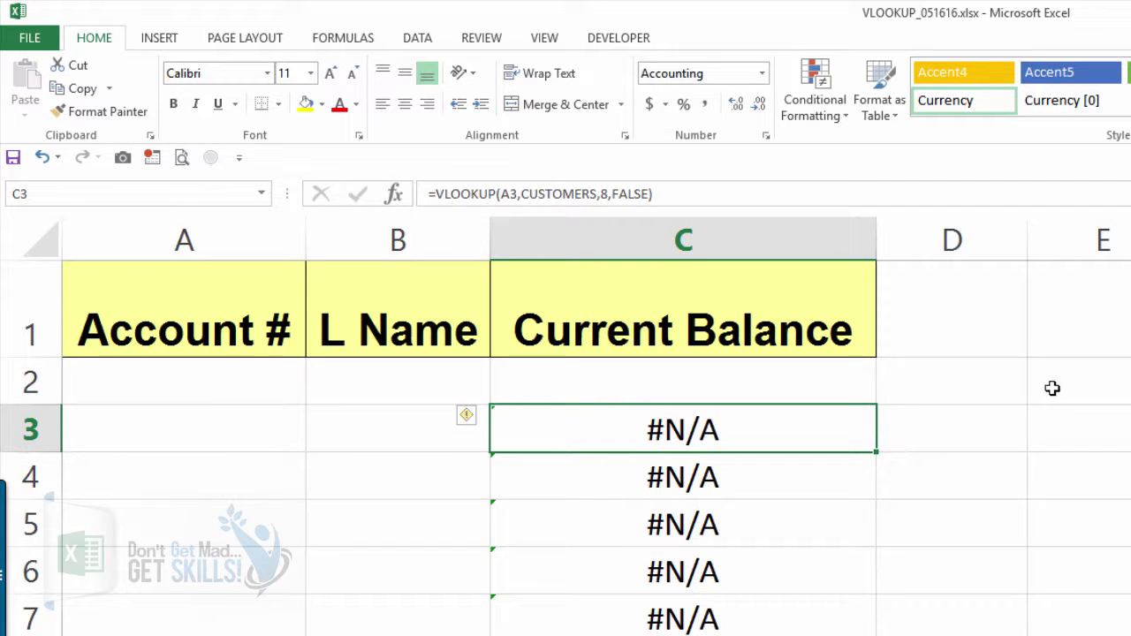
{"action": "left_click", "coordinate": [841, 378]}
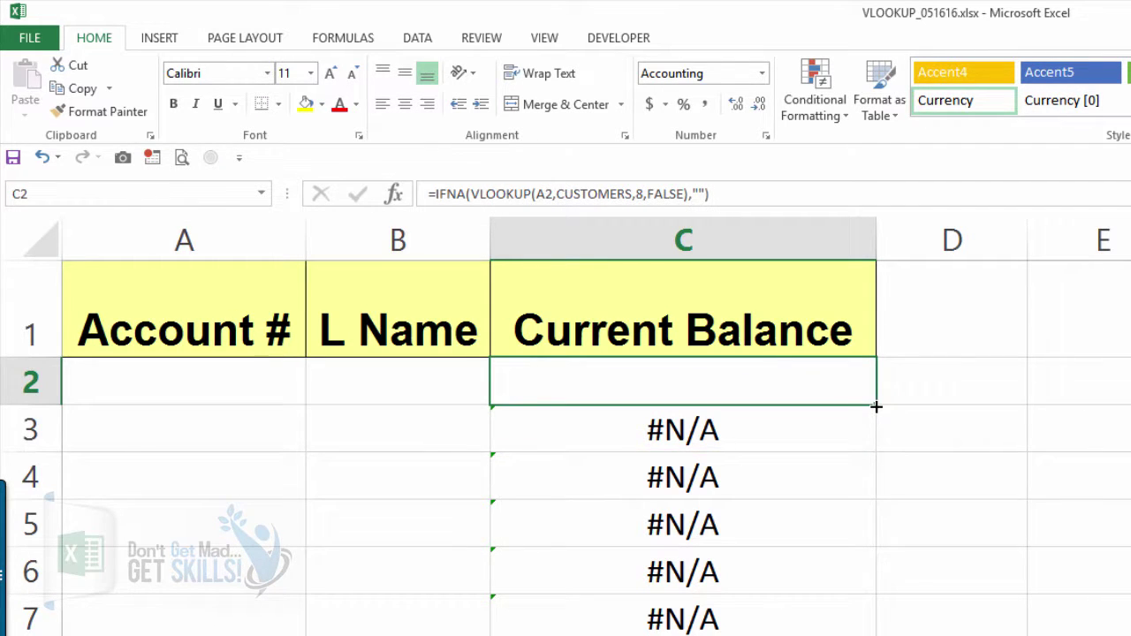
{"action": "double_click", "coordinate": [876, 406]}
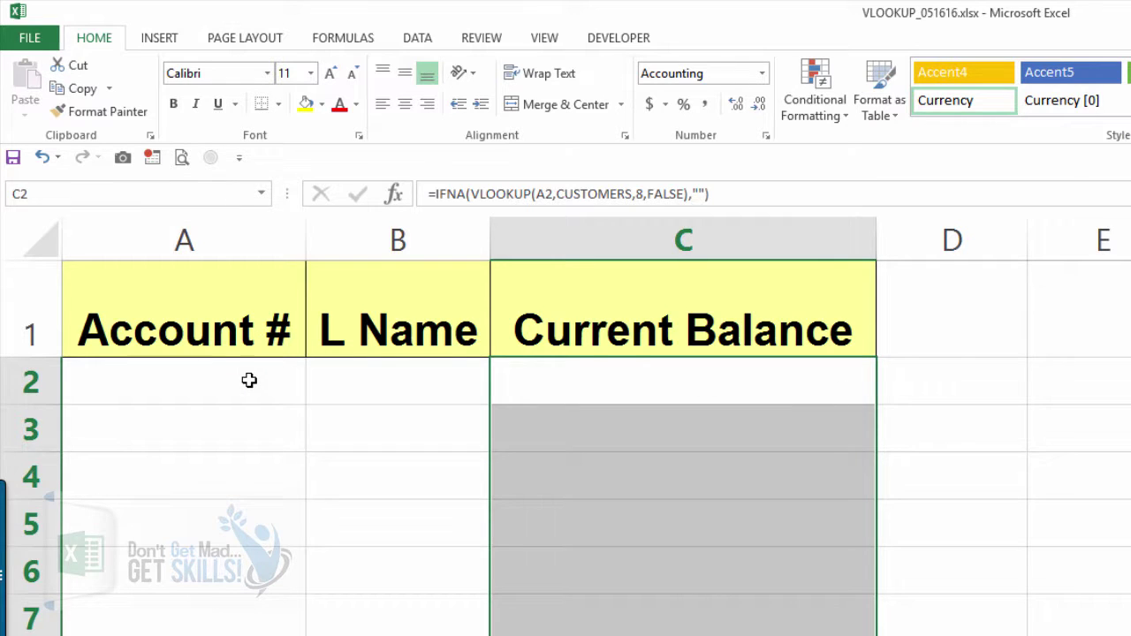
Step: Enter four customers' account numbers in A2:A5 of the Account # column
{"action": "left_click", "coordinate": [249, 380]}
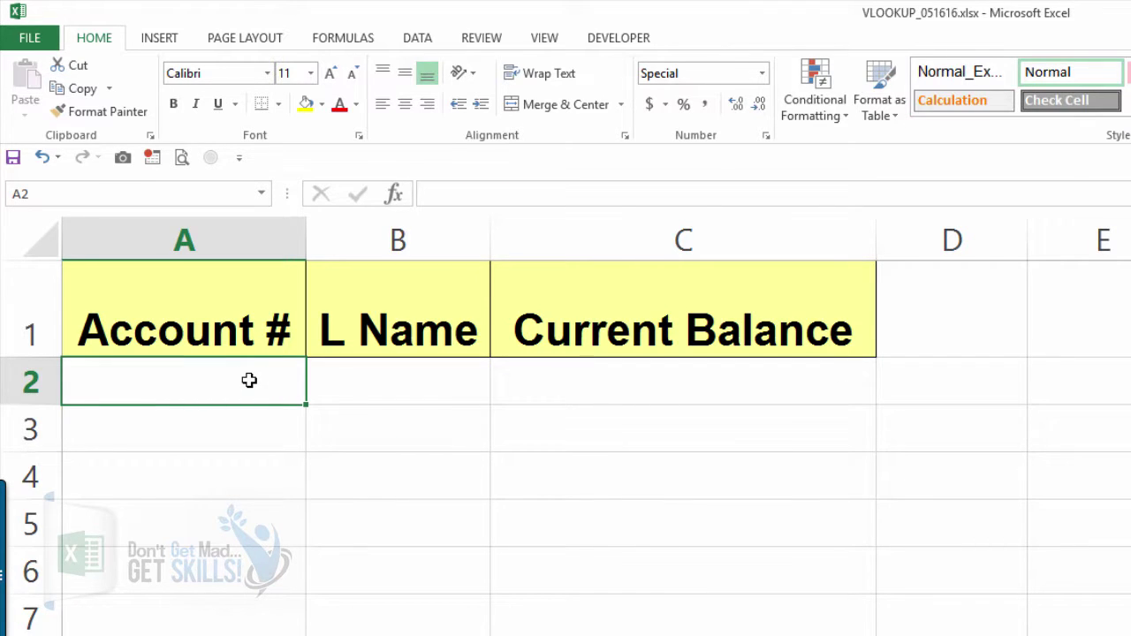
{"action": "type", "text": "0123"}
{"action": "key", "text": "Return"}
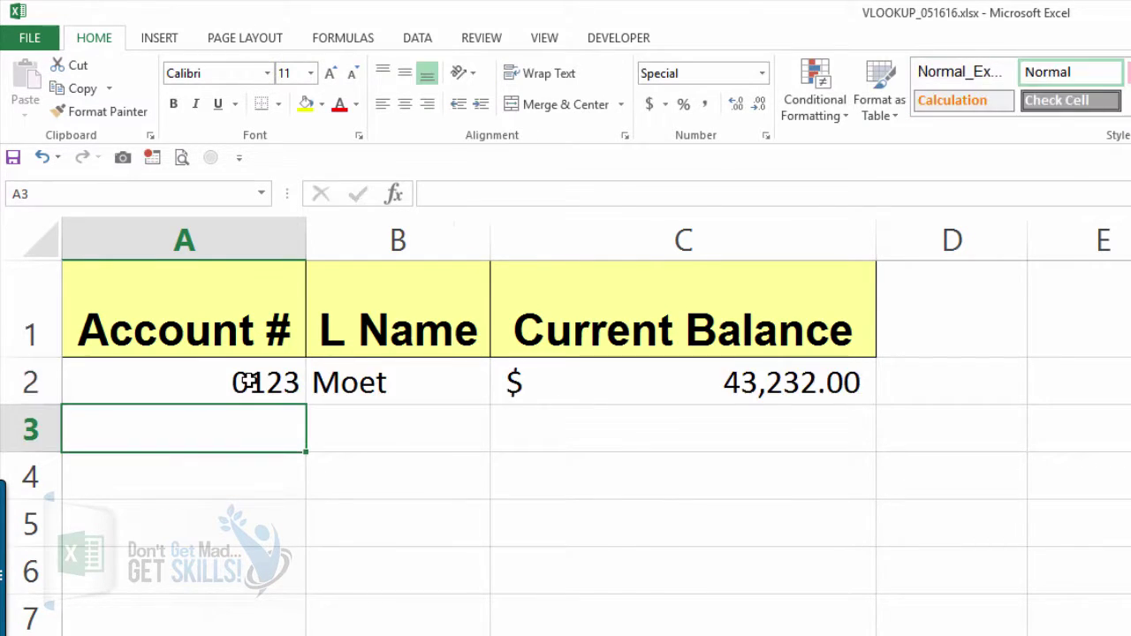
{"action": "type", "text": "0124"}
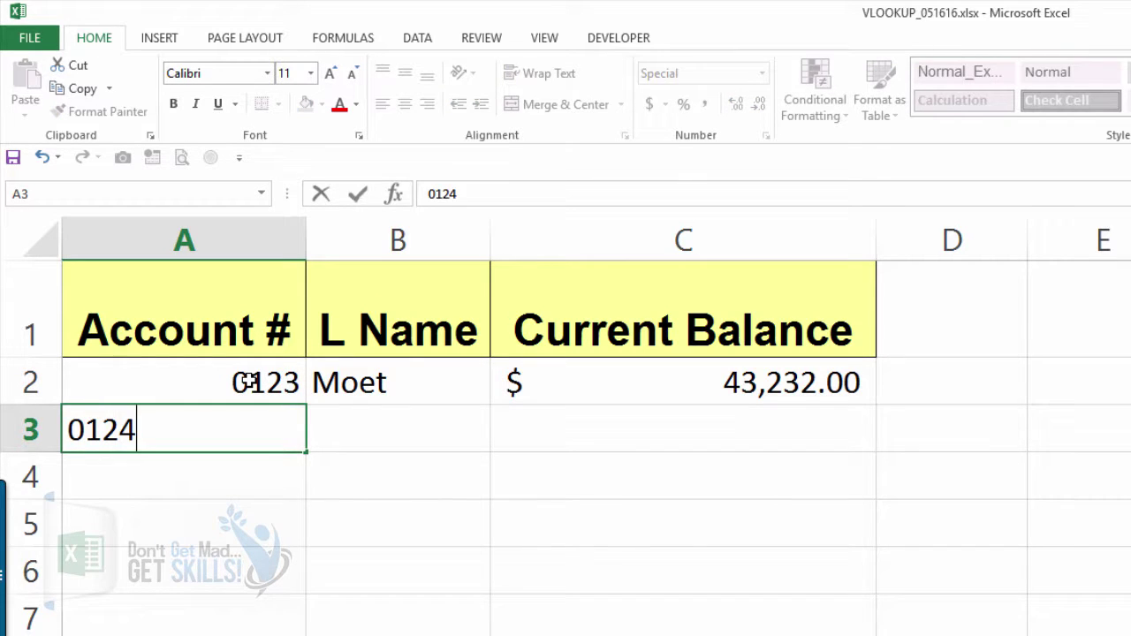
{"action": "key", "text": "Return"}
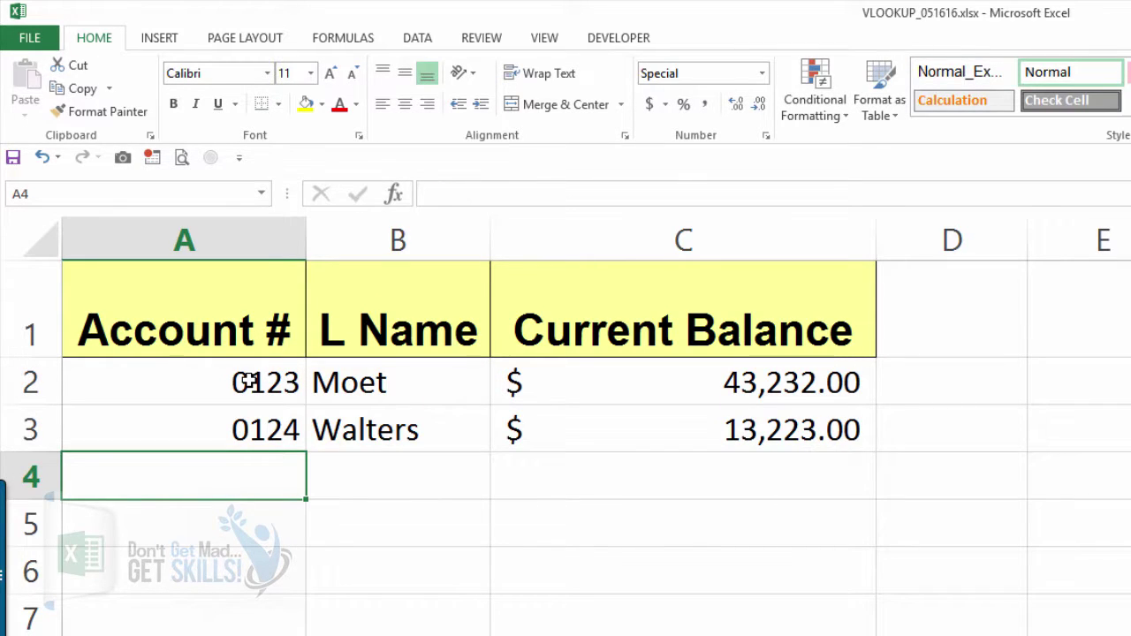
{"action": "type", "text": "0135"}
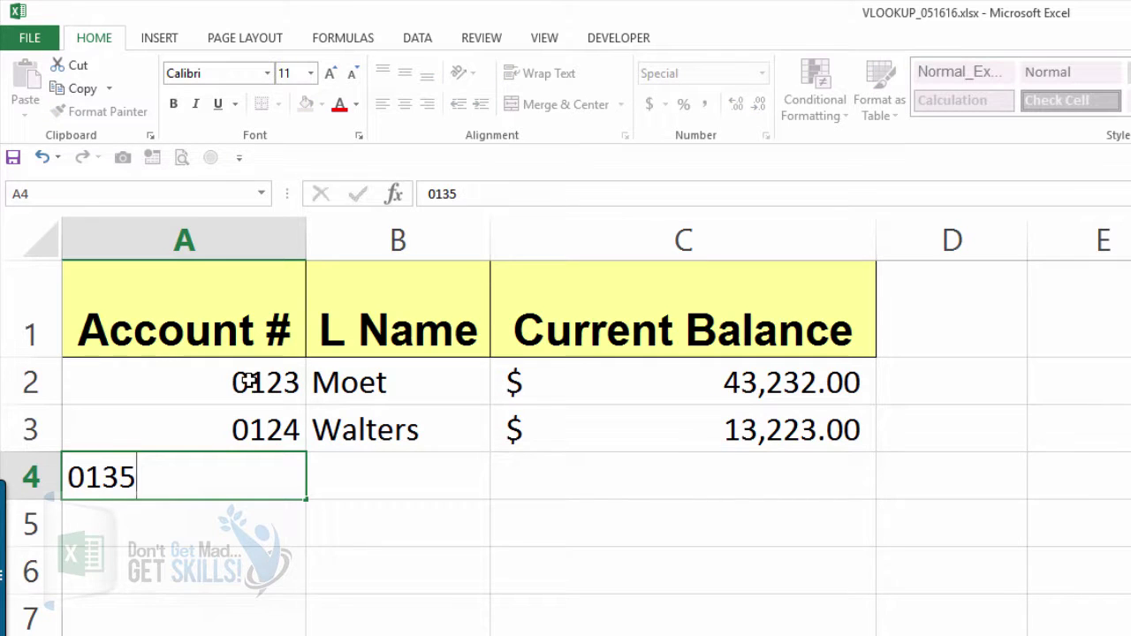
{"action": "key", "text": "Return"}
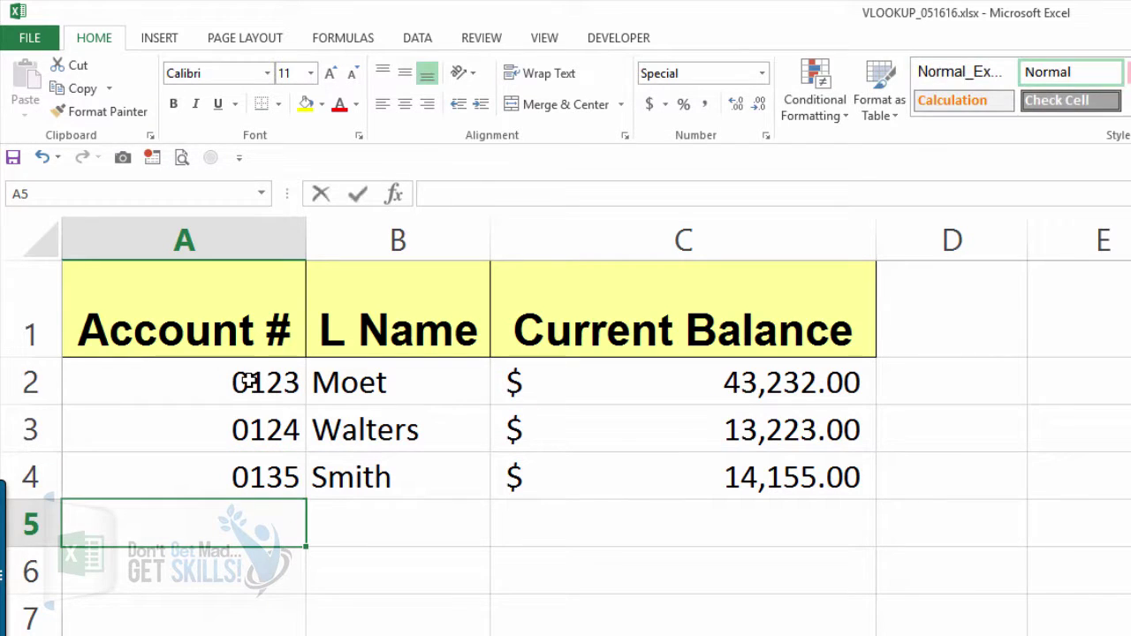
{"action": "type", "text": "0159"}
{"action": "key", "text": "Return"}
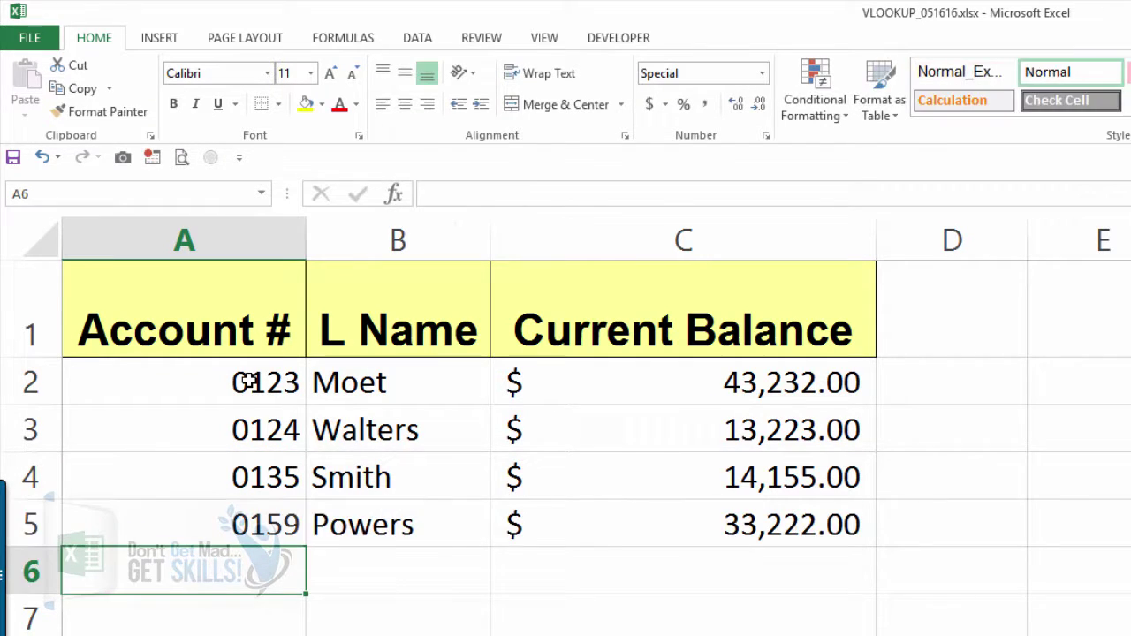